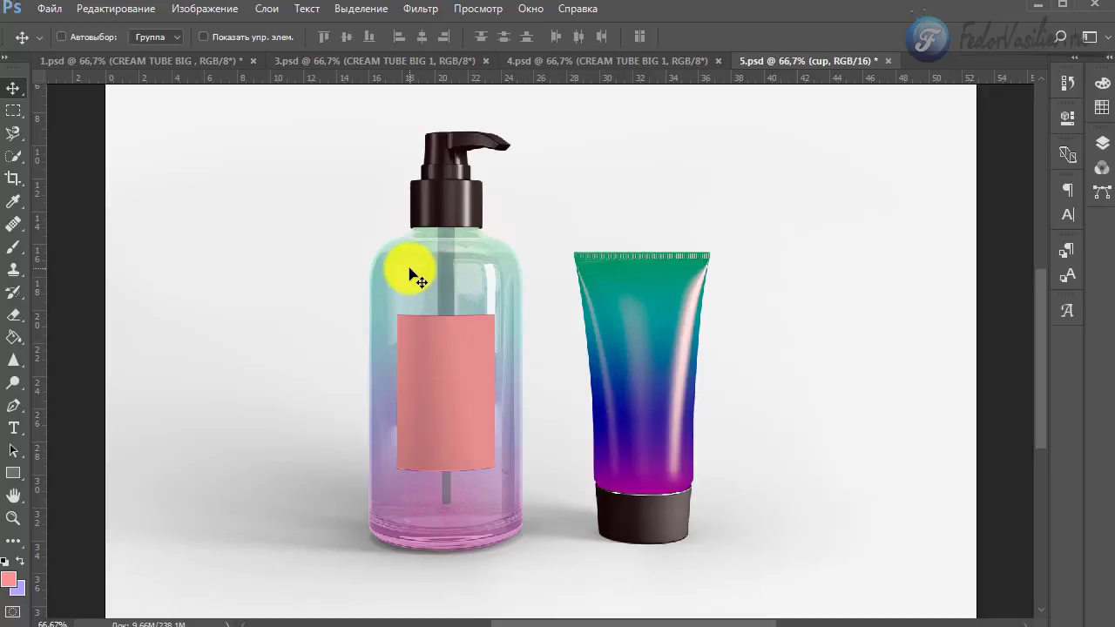
Look through the open mockup documents 1.psd, 3.psd and 4.psd, ending on 5.psd.
click(196, 59)
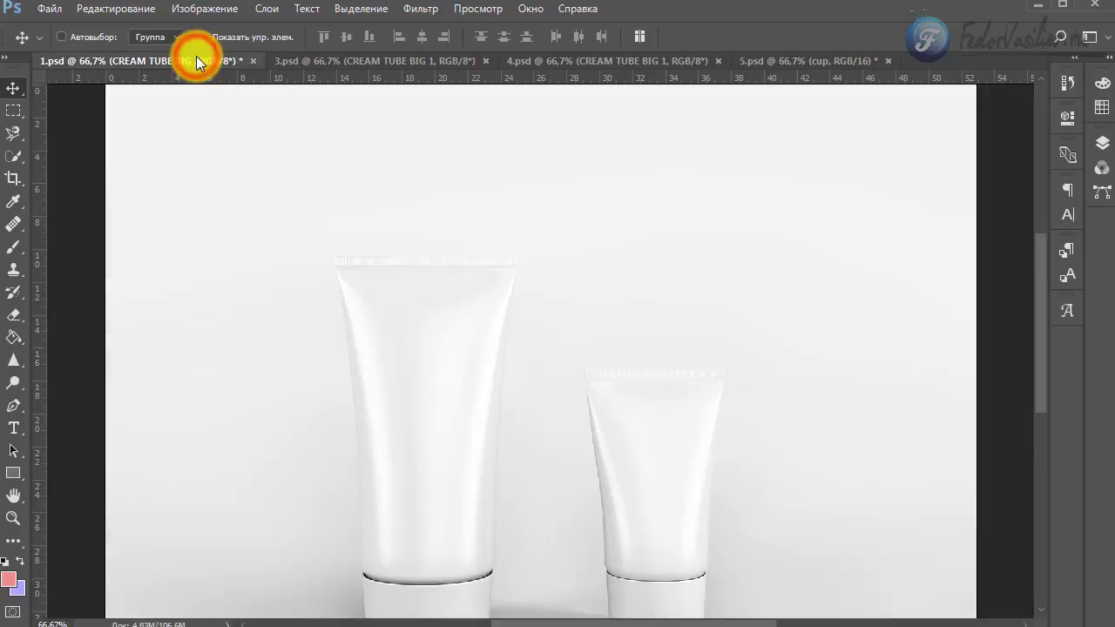
scroll(261, 287, down, 3)
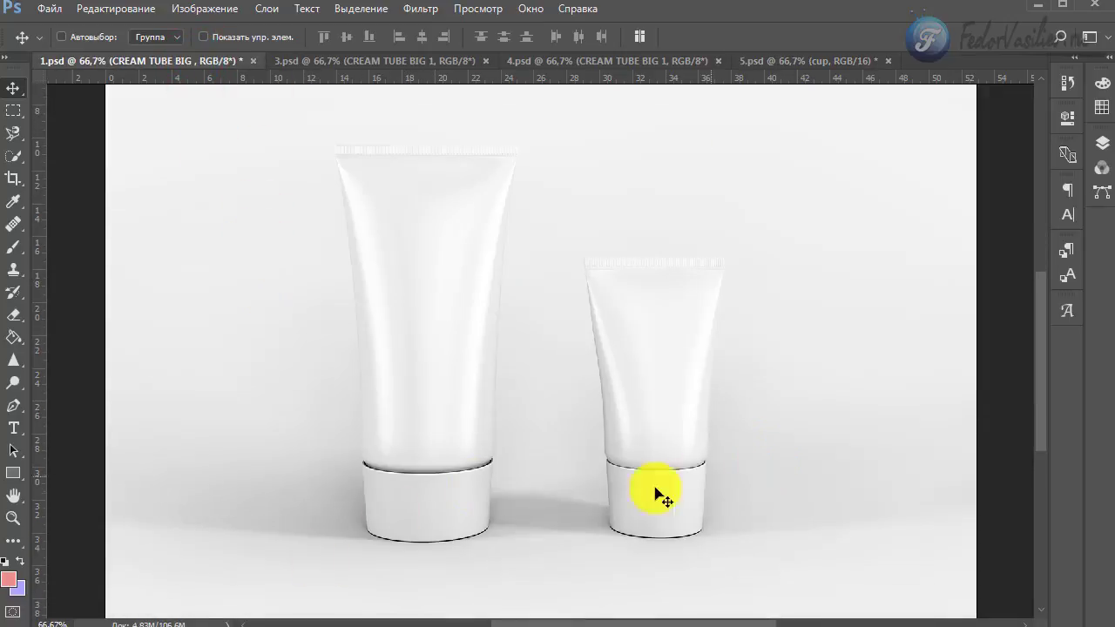
click(372, 61)
scroll(398, 287, down, 5)
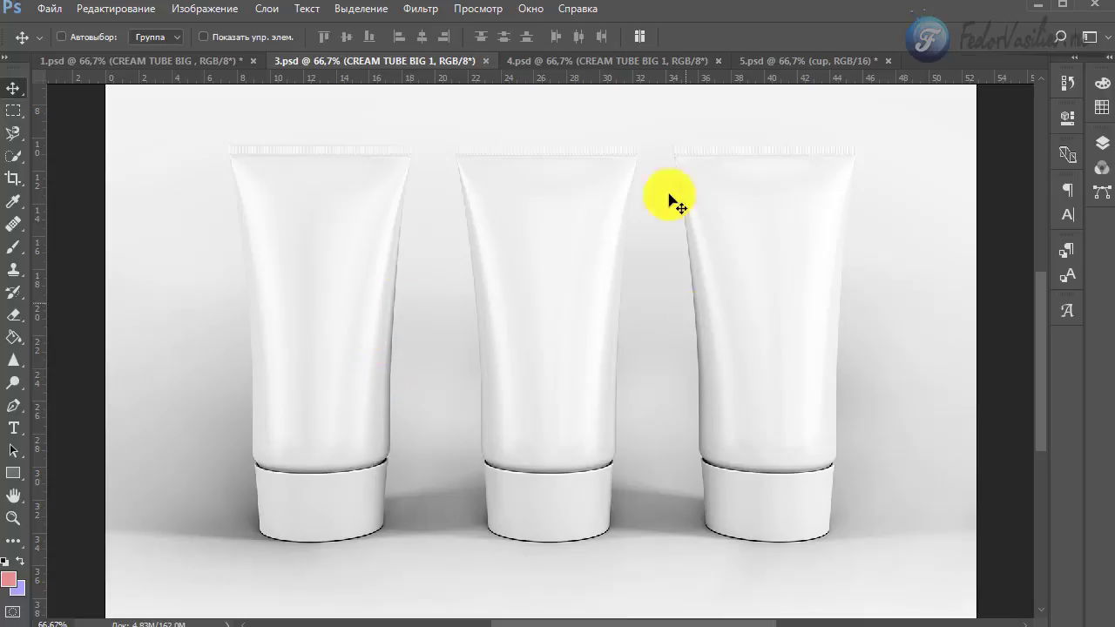
click(636, 58)
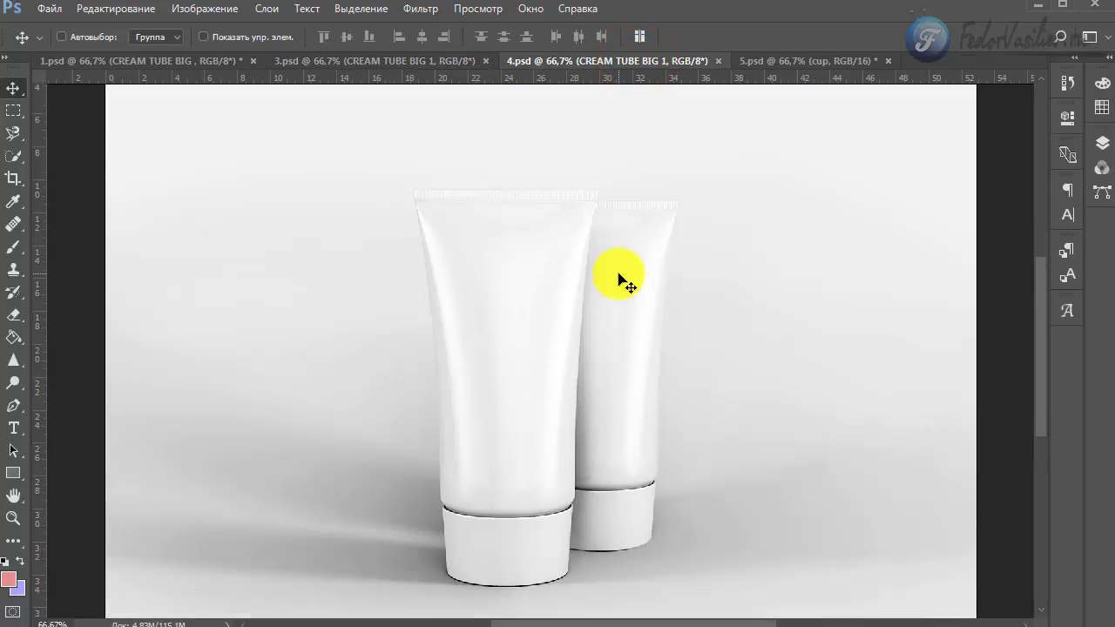
click(812, 64)
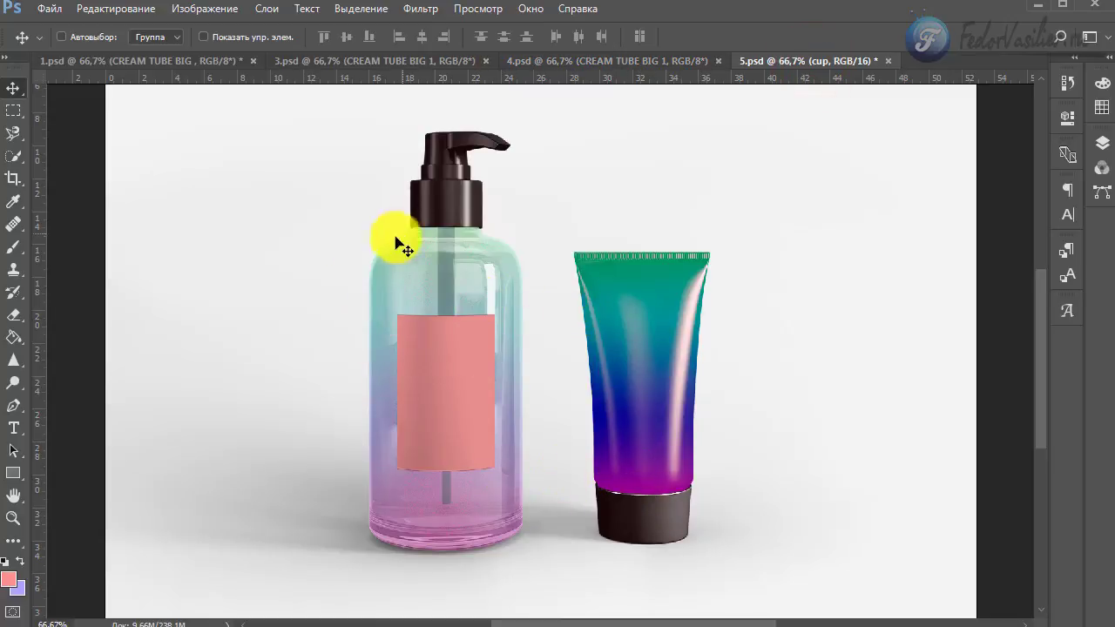
Switch to the file manager and open 5.psd, assigning the working RGB profile Adobe RGB (1998).
click(129, 4)
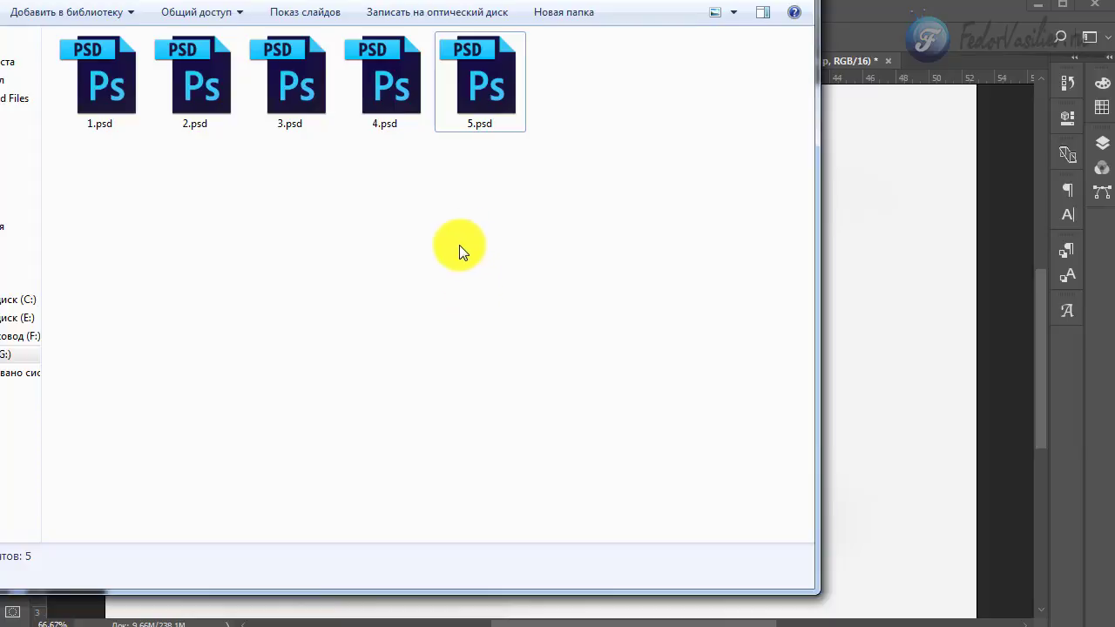
drag(580, 99, 62, 99)
click(354, 251)
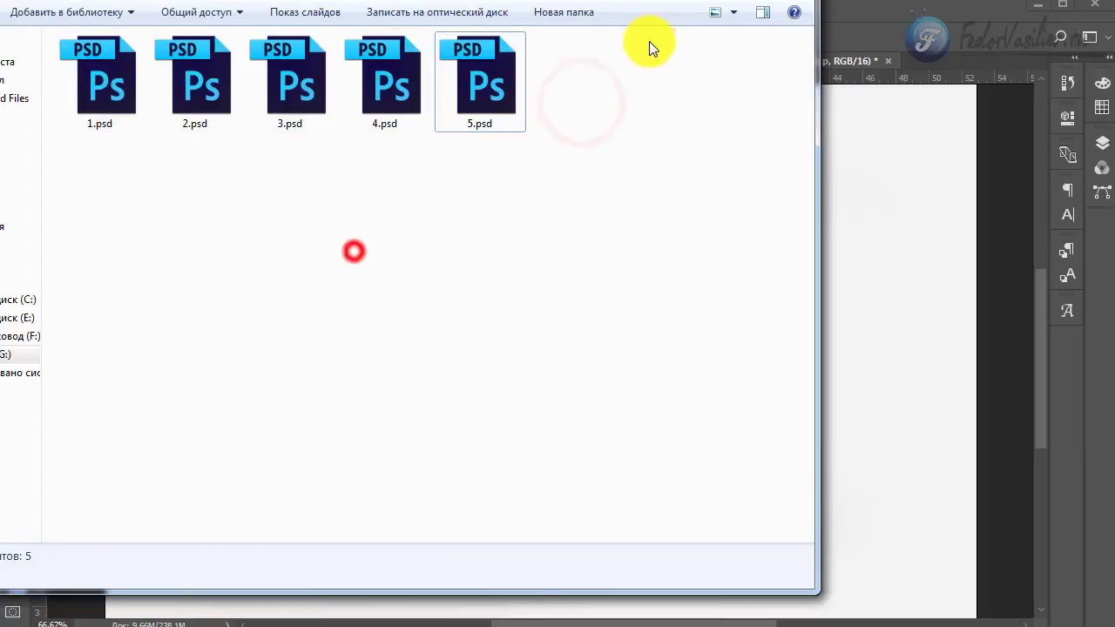
click(481, 110)
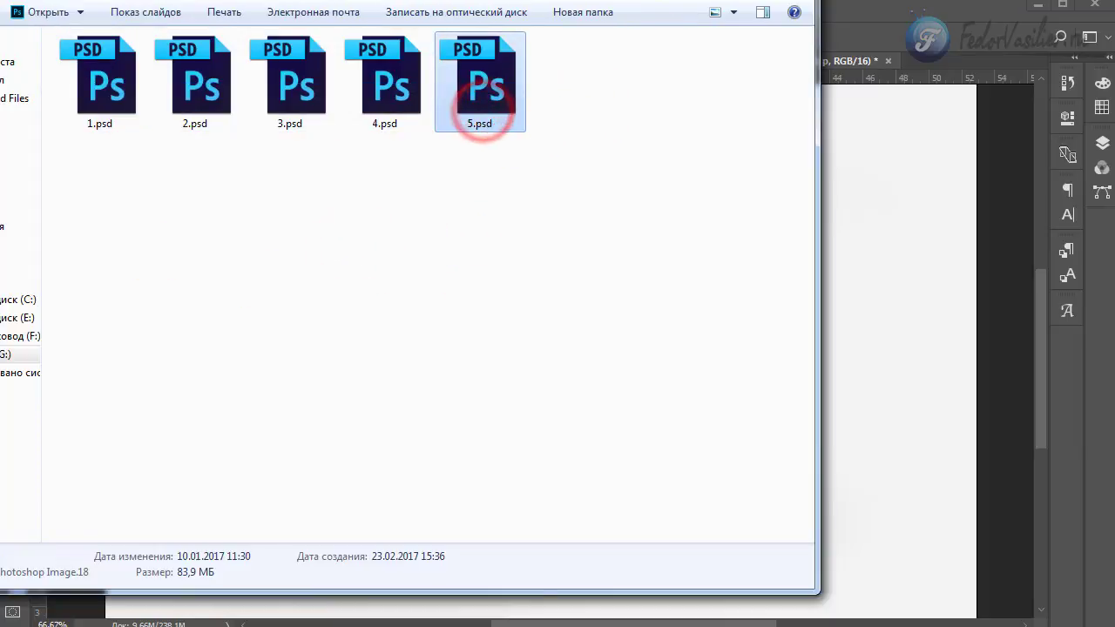
click(481, 109)
click(752, 58)
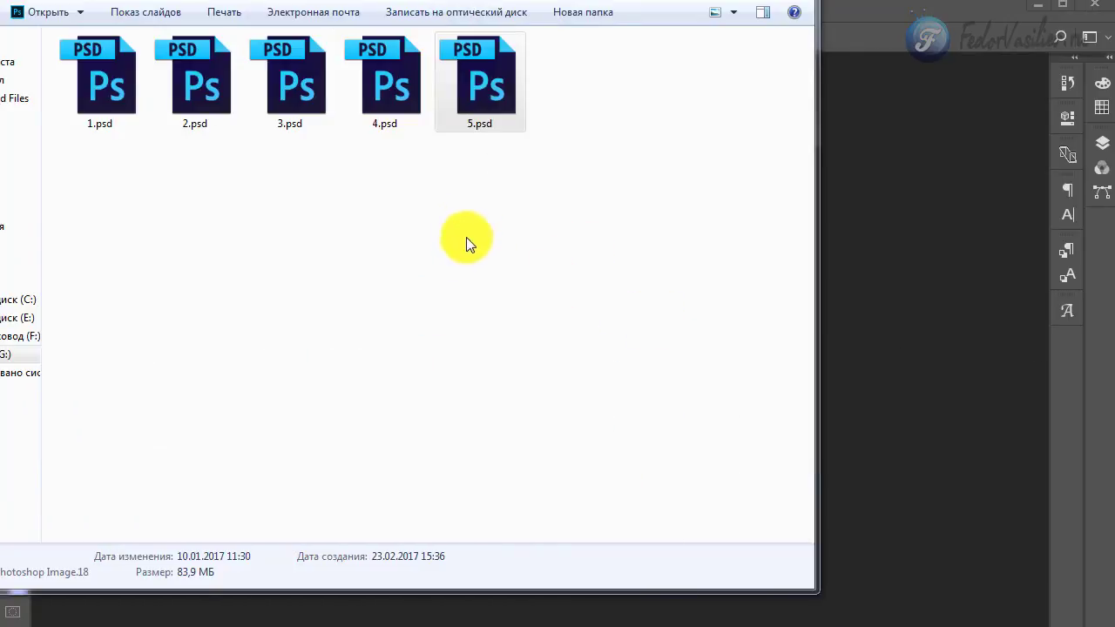
double_click(485, 74)
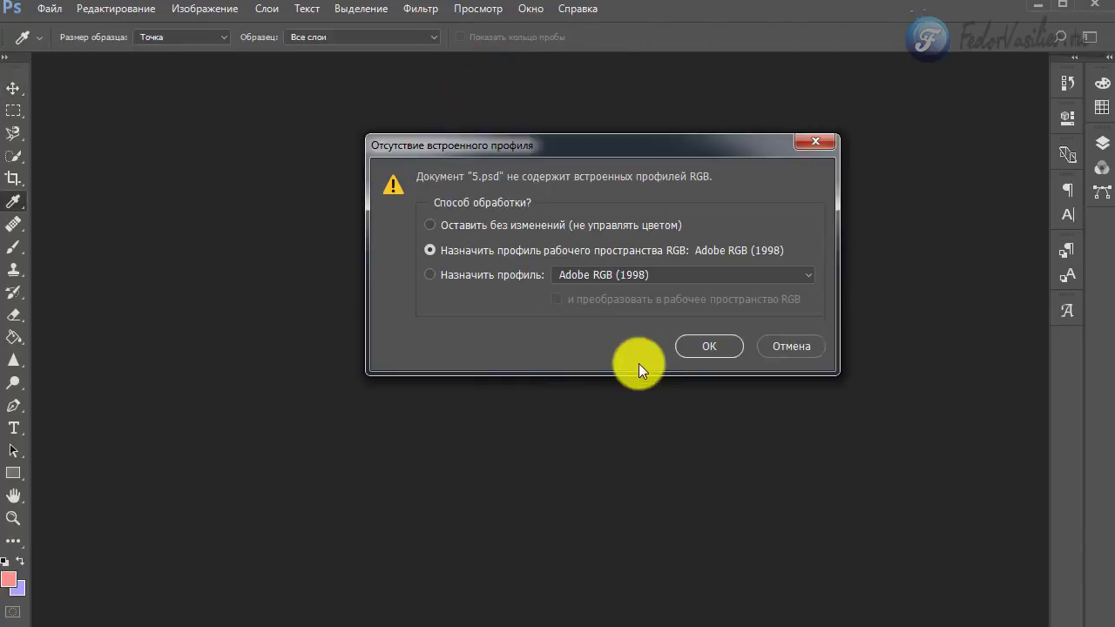
click(681, 346)
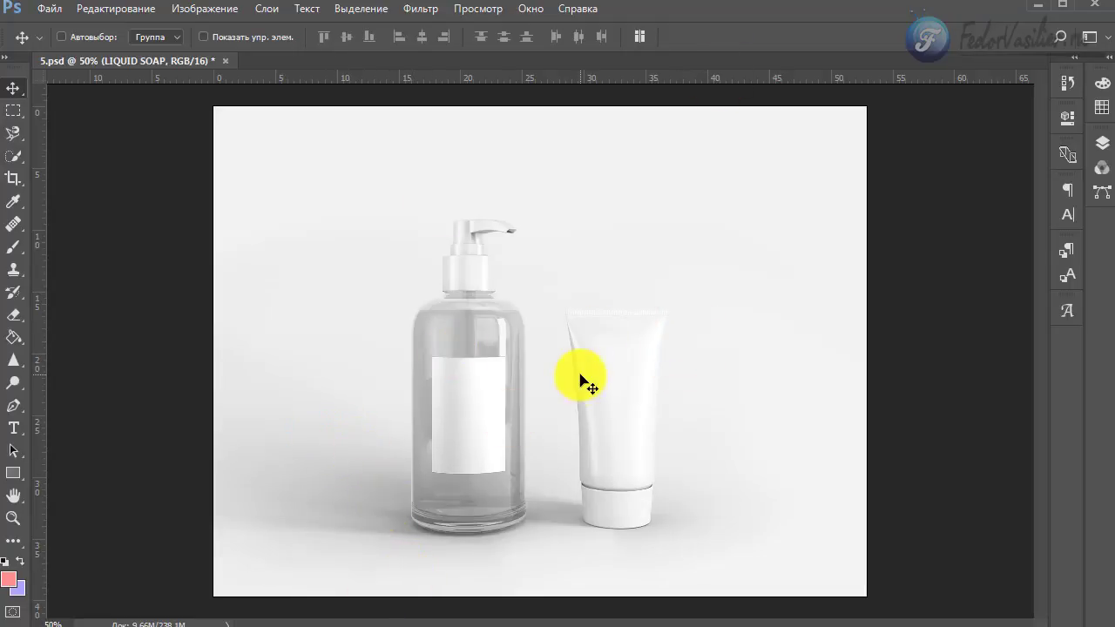
Expand the docked panels and inspect the BACKGROUND group by hiding it and showing it again.
click(1108, 57)
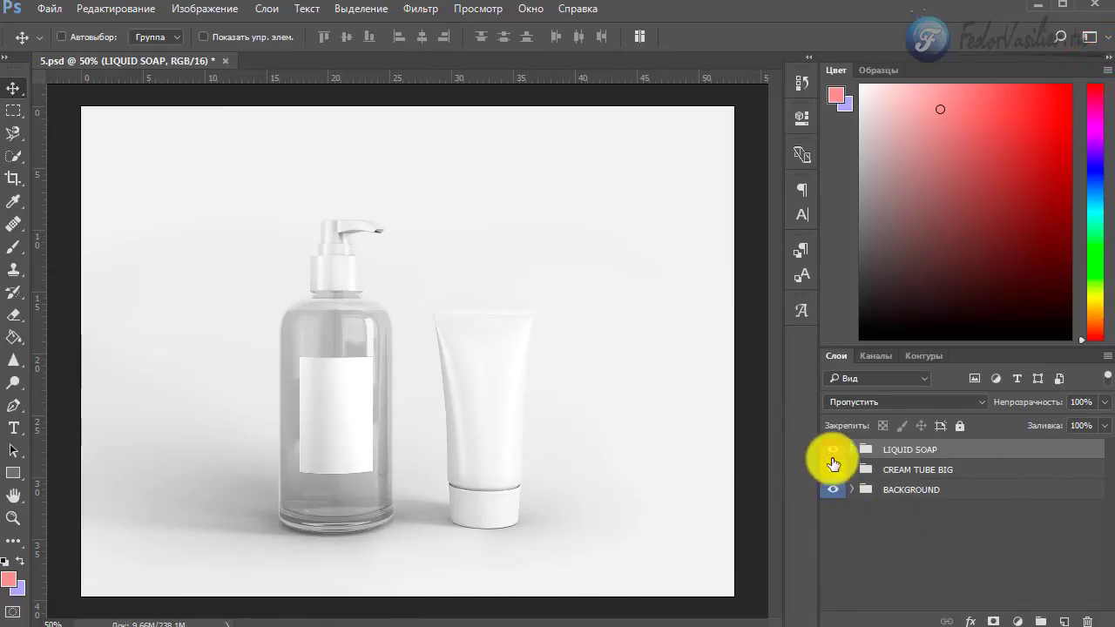
click(832, 492)
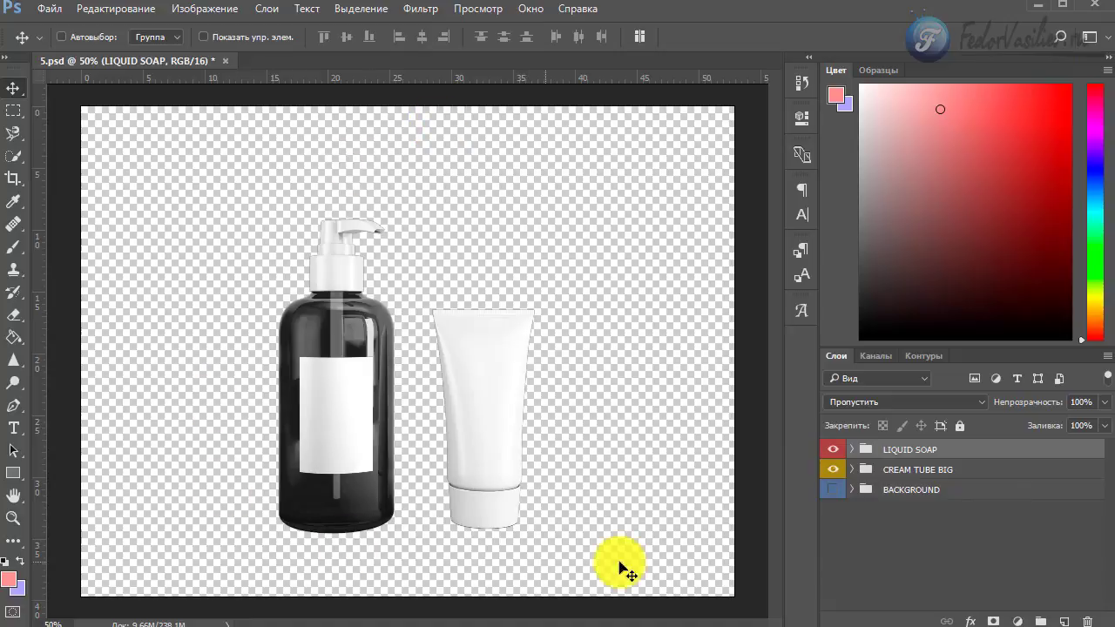
click(901, 495)
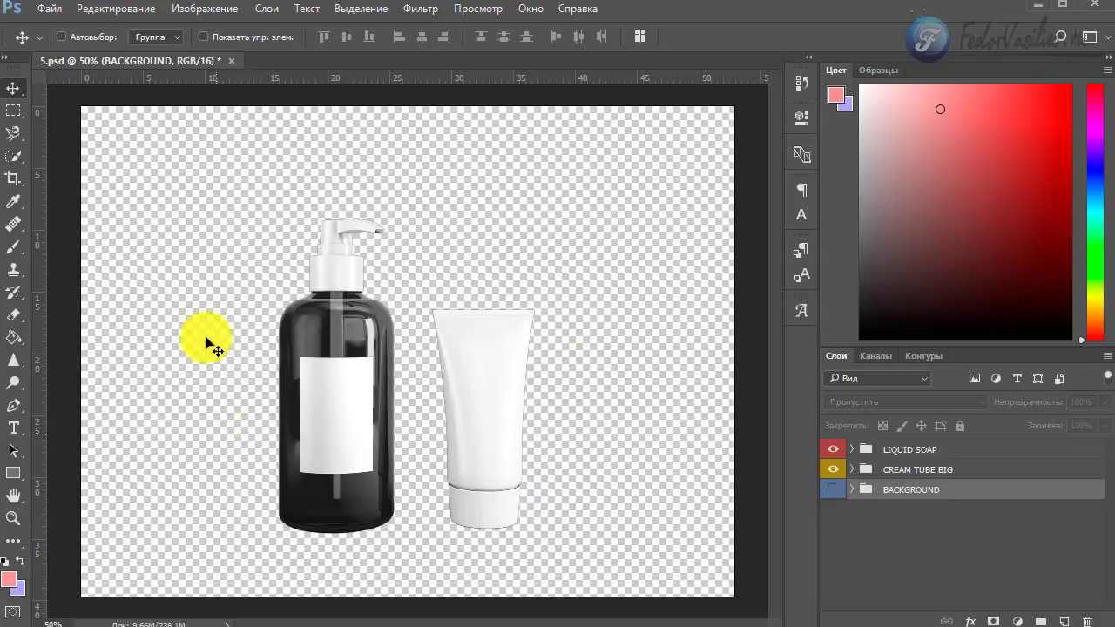
click(833, 486)
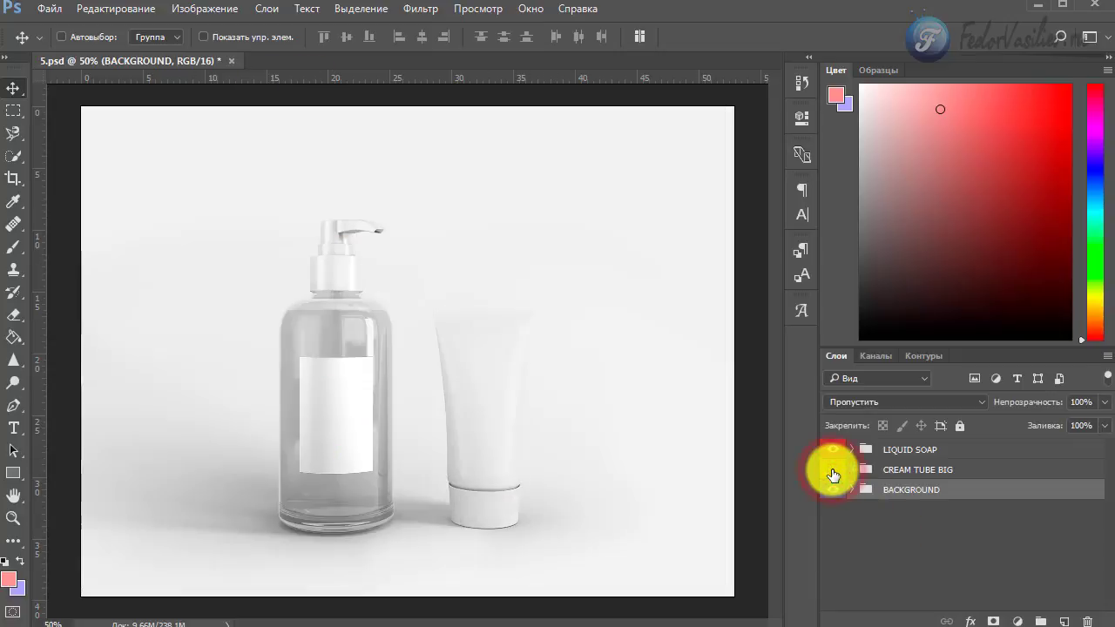
Examine what the CREAM TUBE BIG and LIQUID SOAP groups contain by toggling each one's visibility off and on.
click(833, 471)
click(833, 471)
click(872, 471)
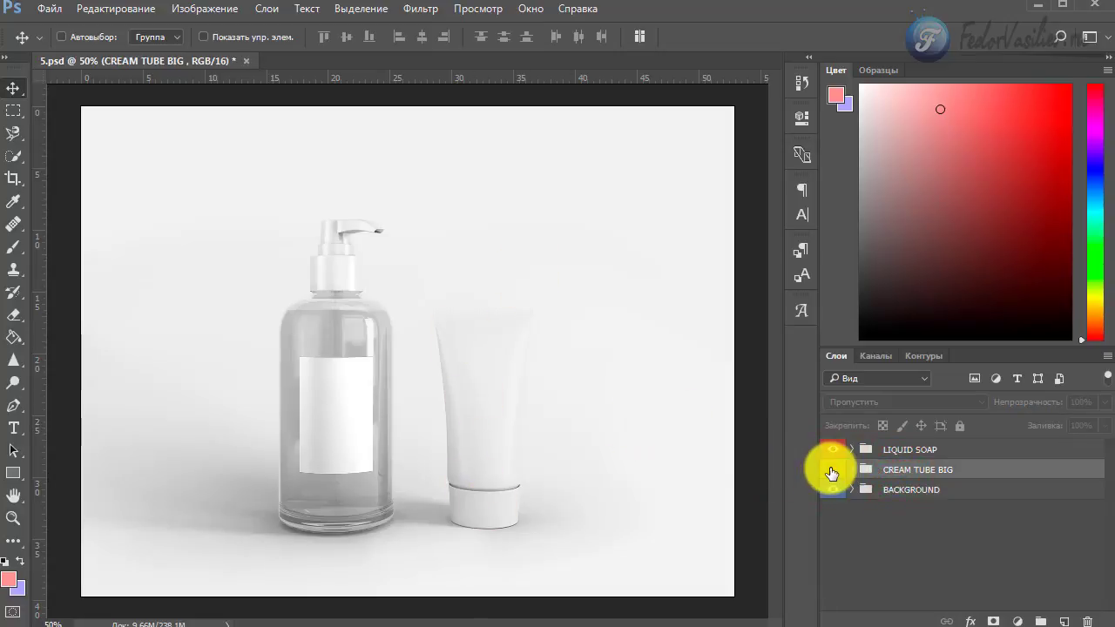
click(833, 471)
click(833, 450)
click(833, 449)
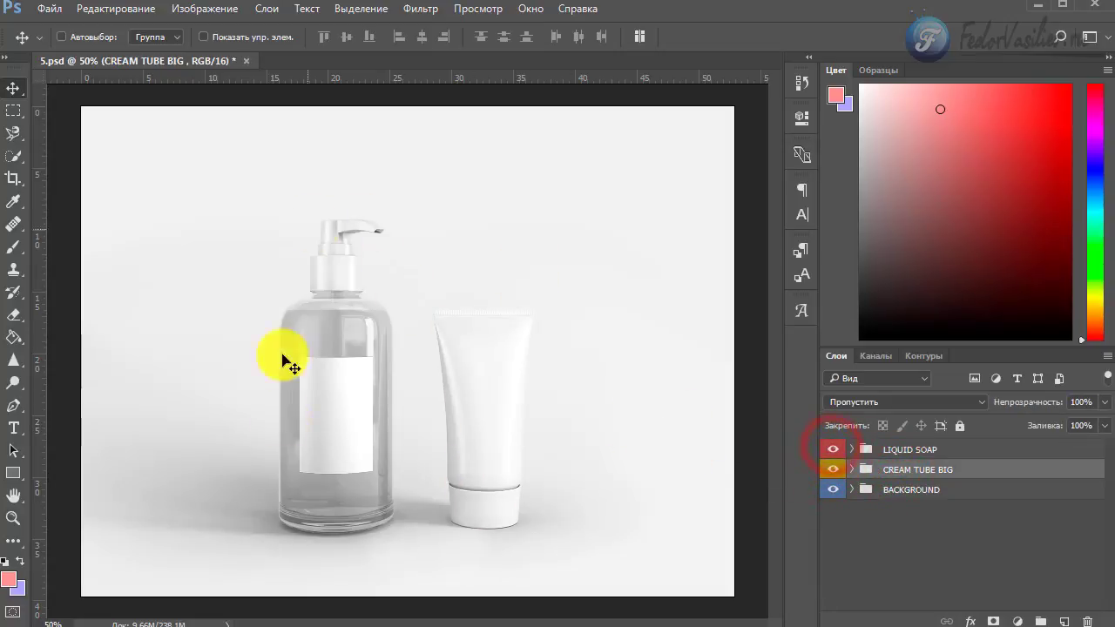
click(829, 450)
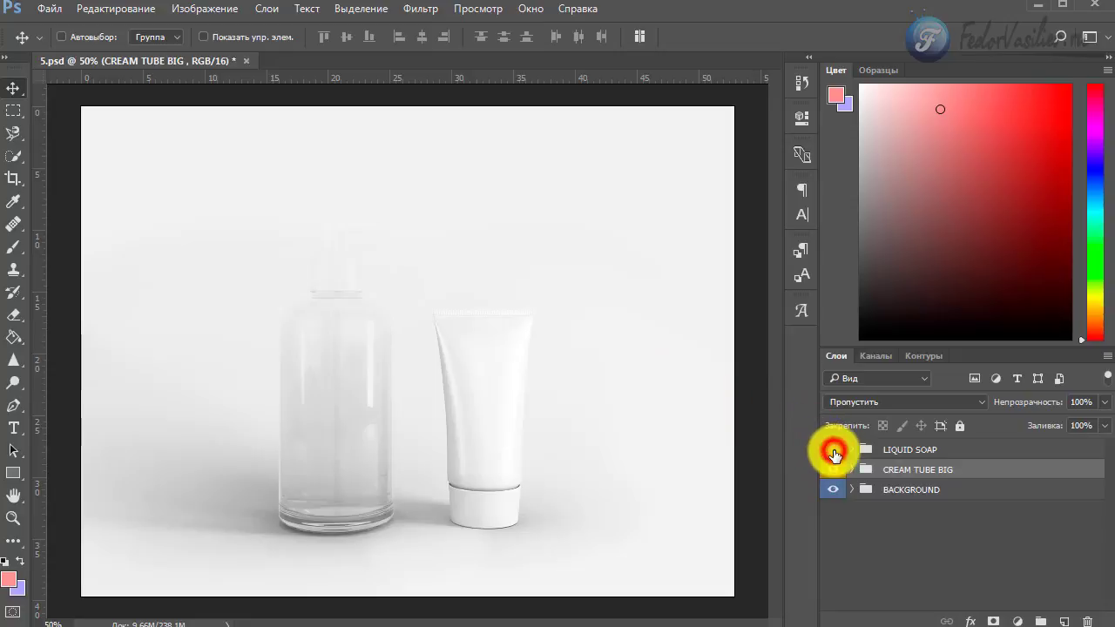
click(829, 450)
click(926, 449)
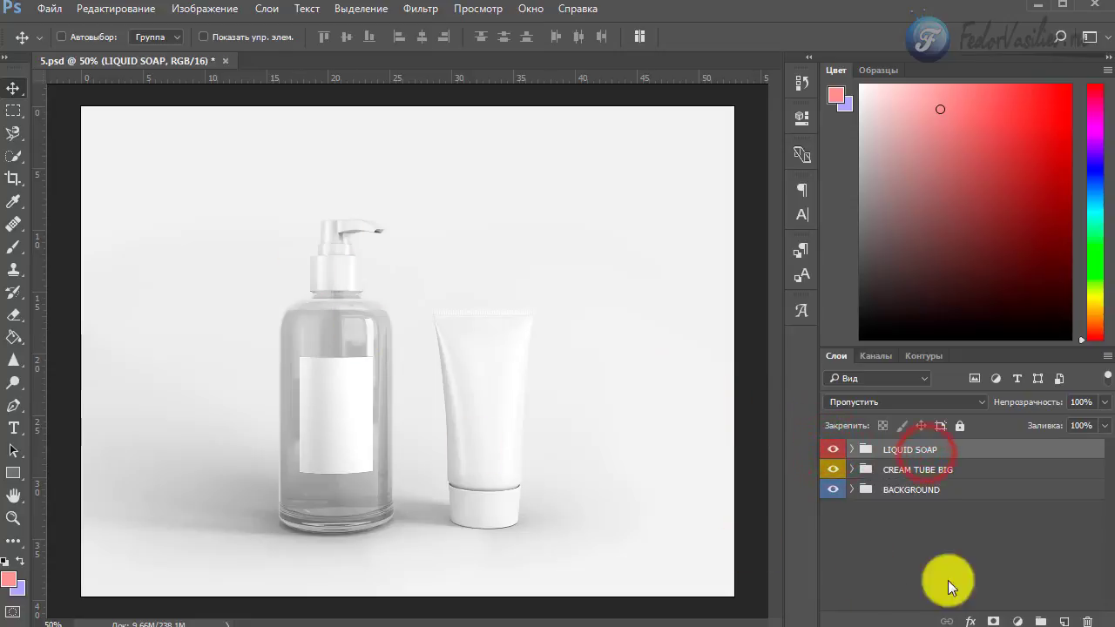
click(923, 454)
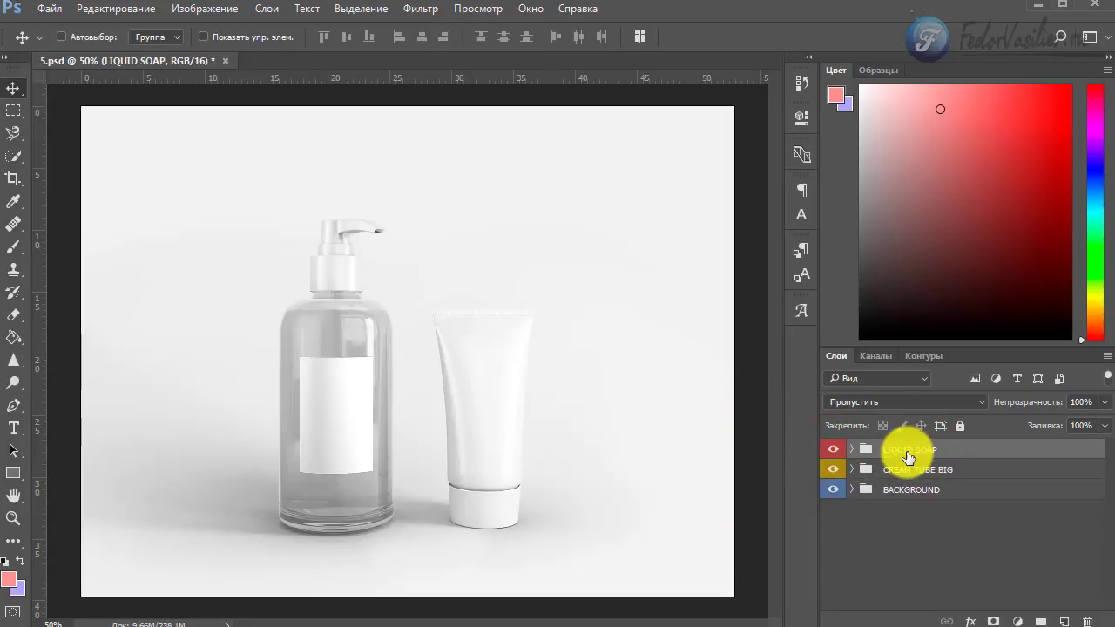
click(836, 450)
Expand the LIQUID SOAP group and go through its PUT DESIGN HERE, sticker, cup and bottle entries.
click(853, 450)
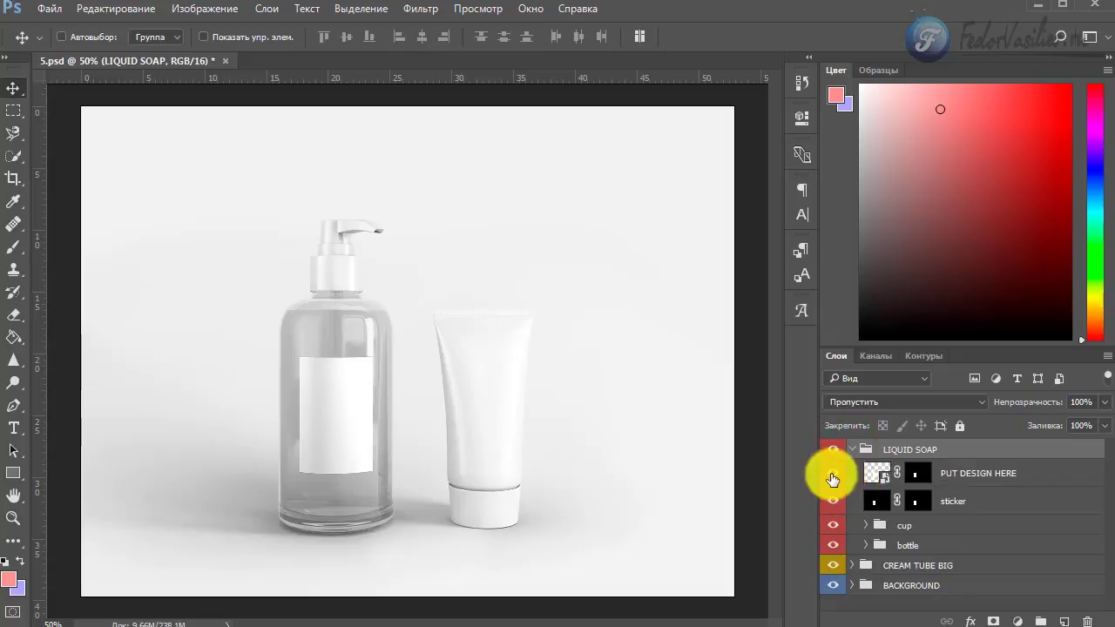
click(964, 499)
click(965, 475)
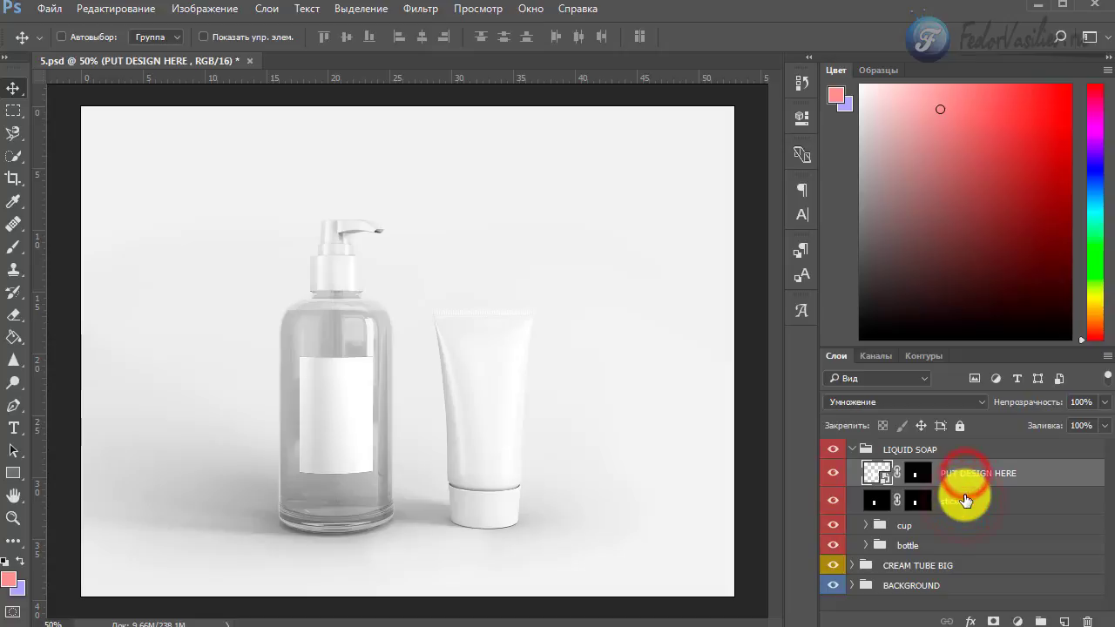
click(958, 501)
click(921, 525)
click(917, 542)
click(914, 526)
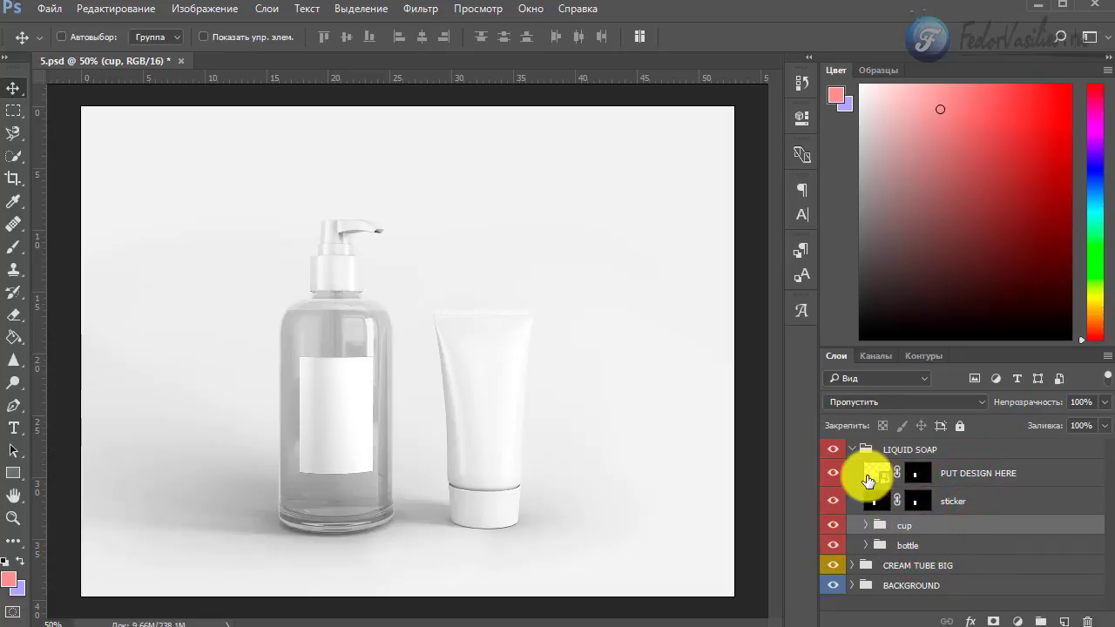
Open the contents of the PUT DESIGN HERE smart object, using its embedded sRGB IEC61966-2.1 profile.
click(946, 473)
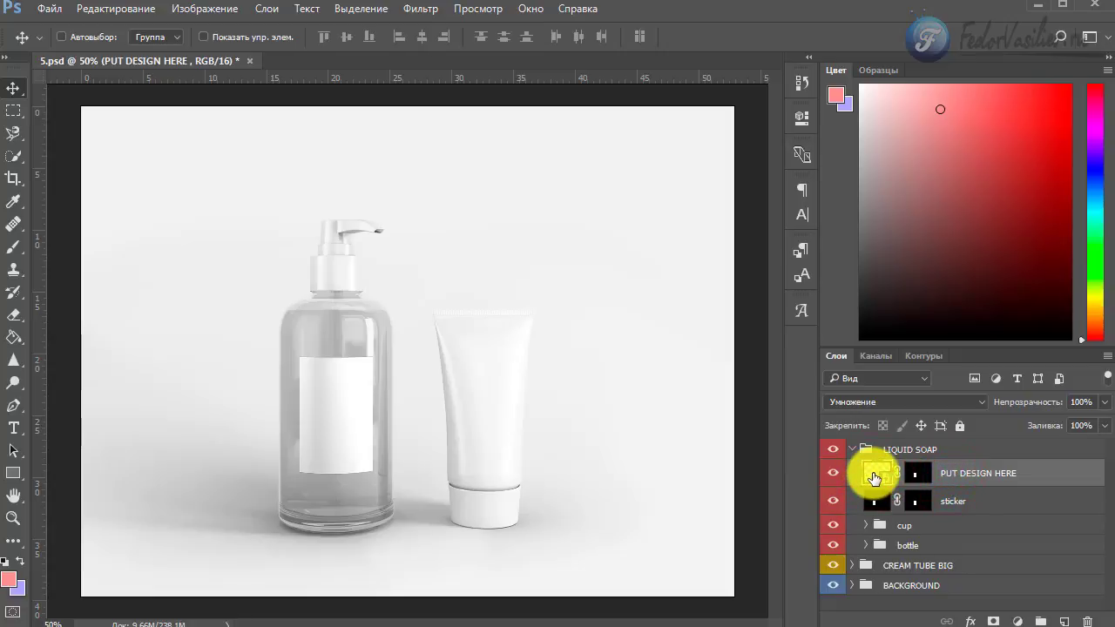
double_click(874, 478)
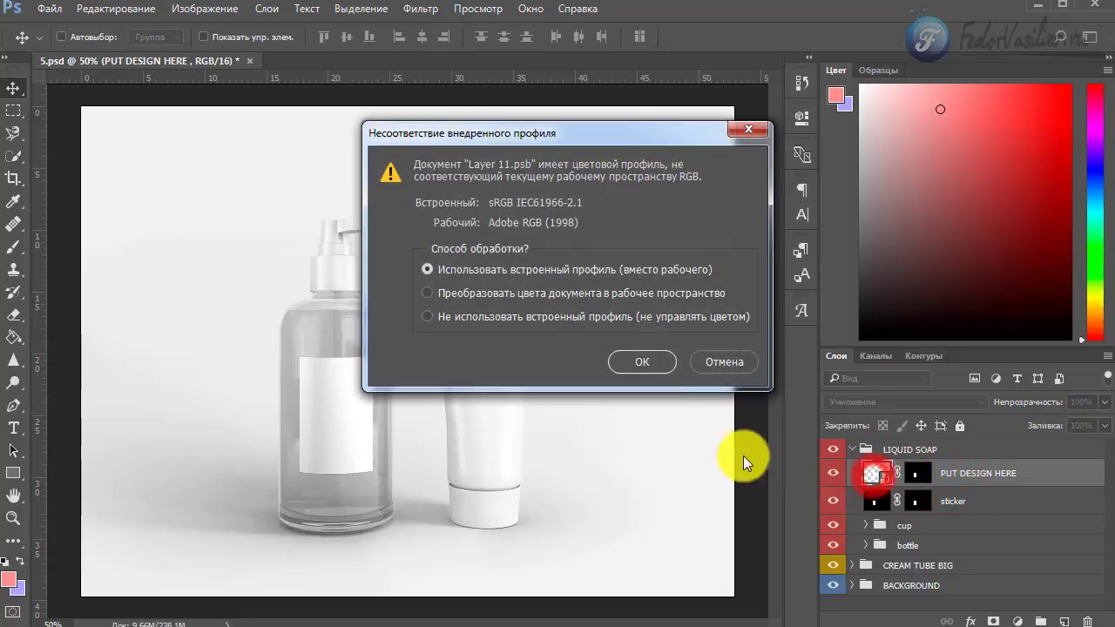
click(633, 363)
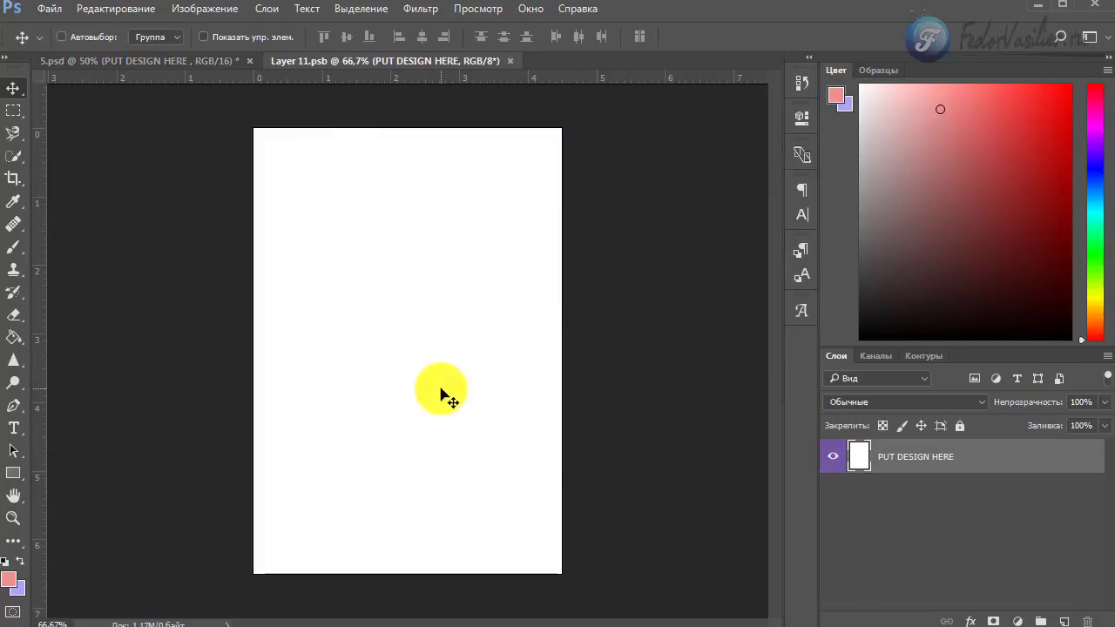
Fill the label artwork in Layer 11.psb with the salmon-pink foreground color using the Paint Bucket.
click(177, 63)
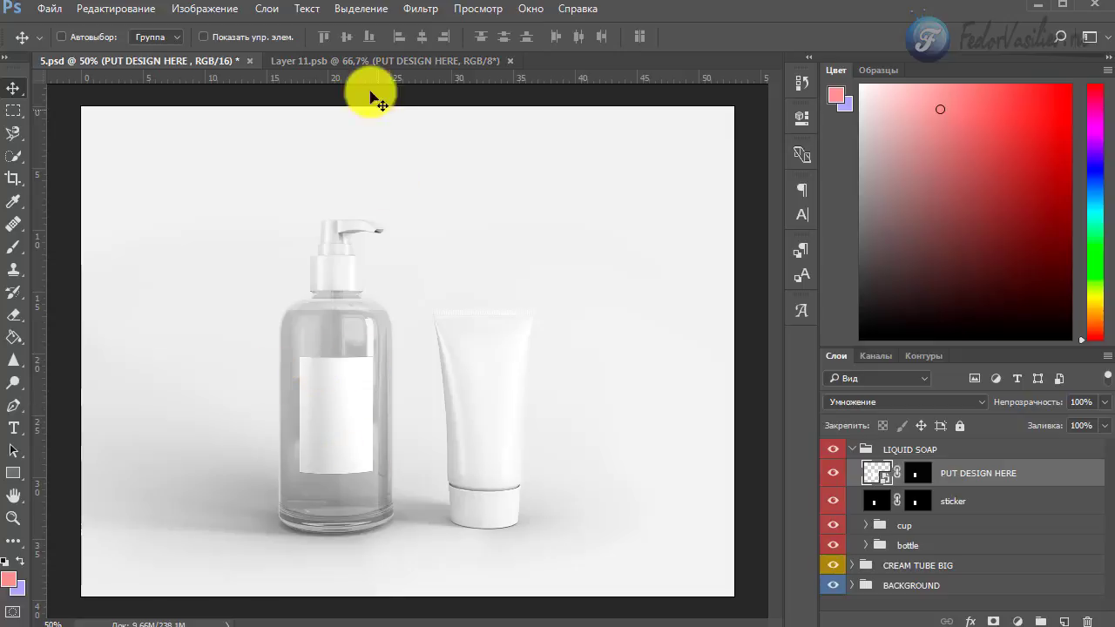
click(369, 61)
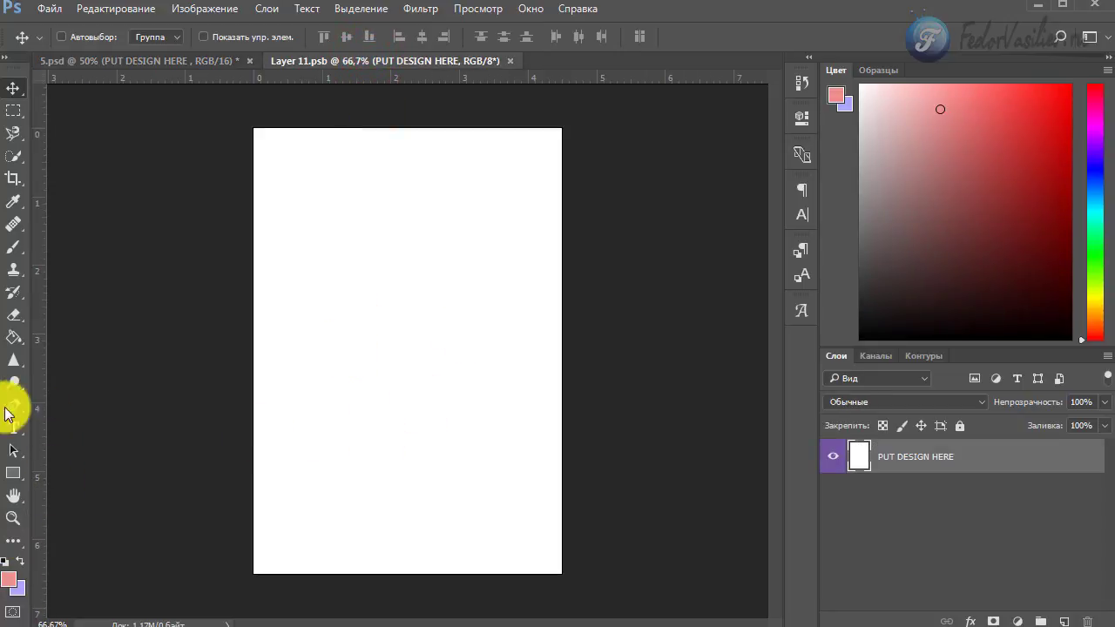
click(16, 336)
click(301, 329)
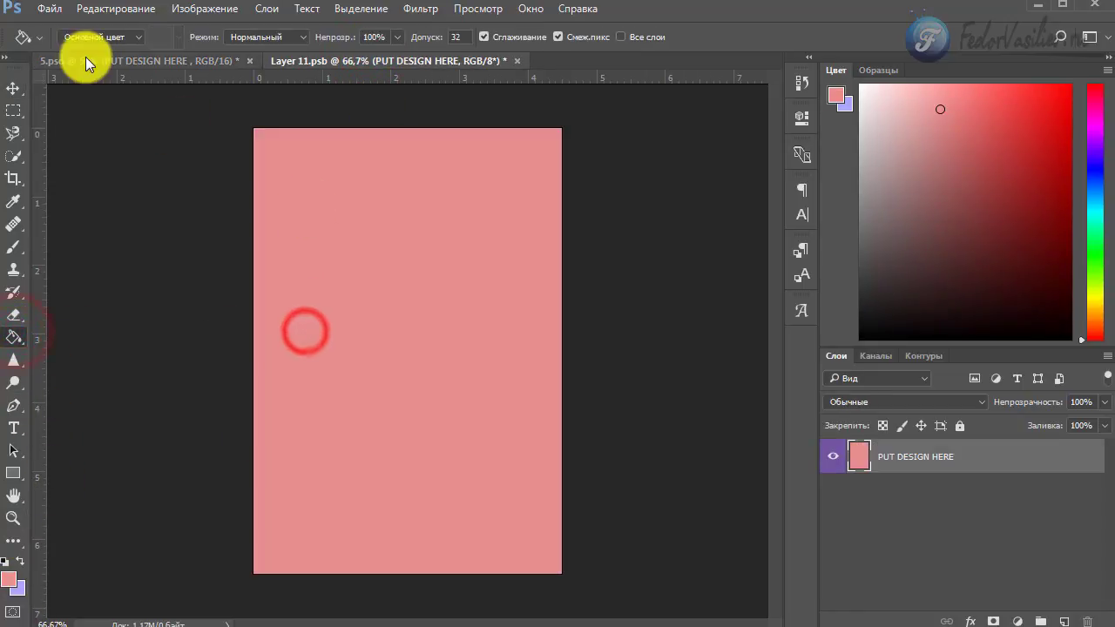
Save the label artwork, check the bottle label in 5.psd, and close Layer 11.psb.
click(48, 10)
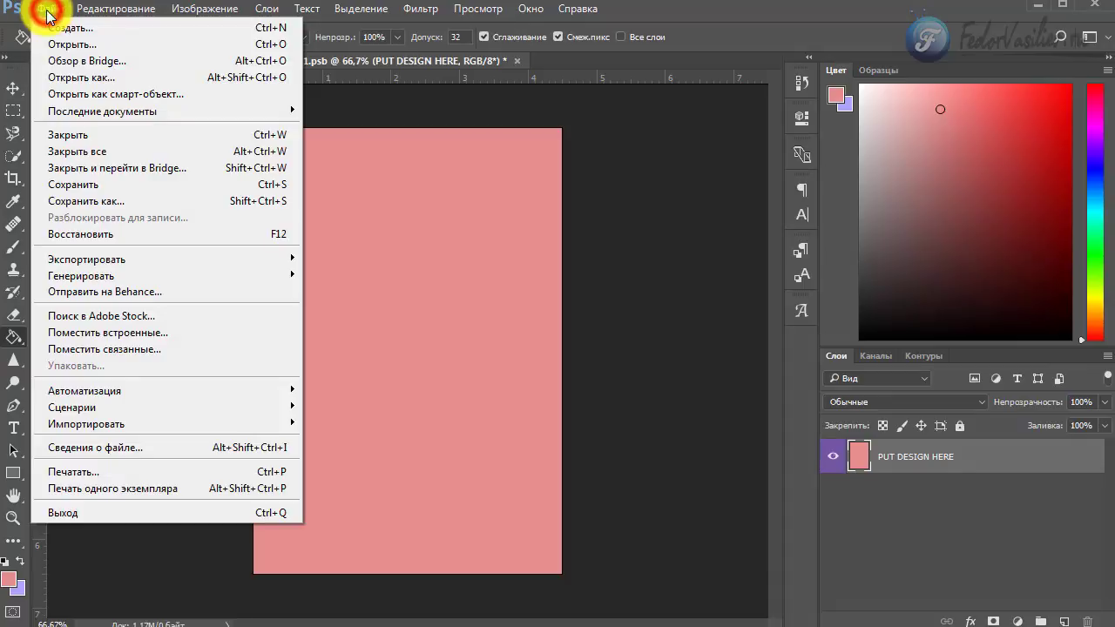
click(93, 184)
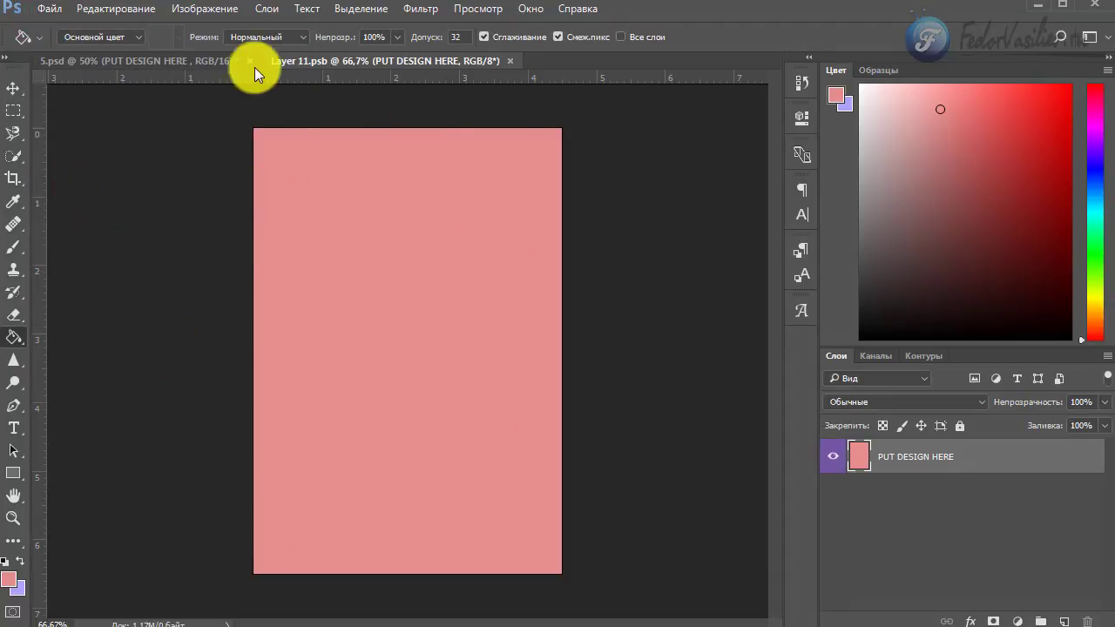
click(230, 62)
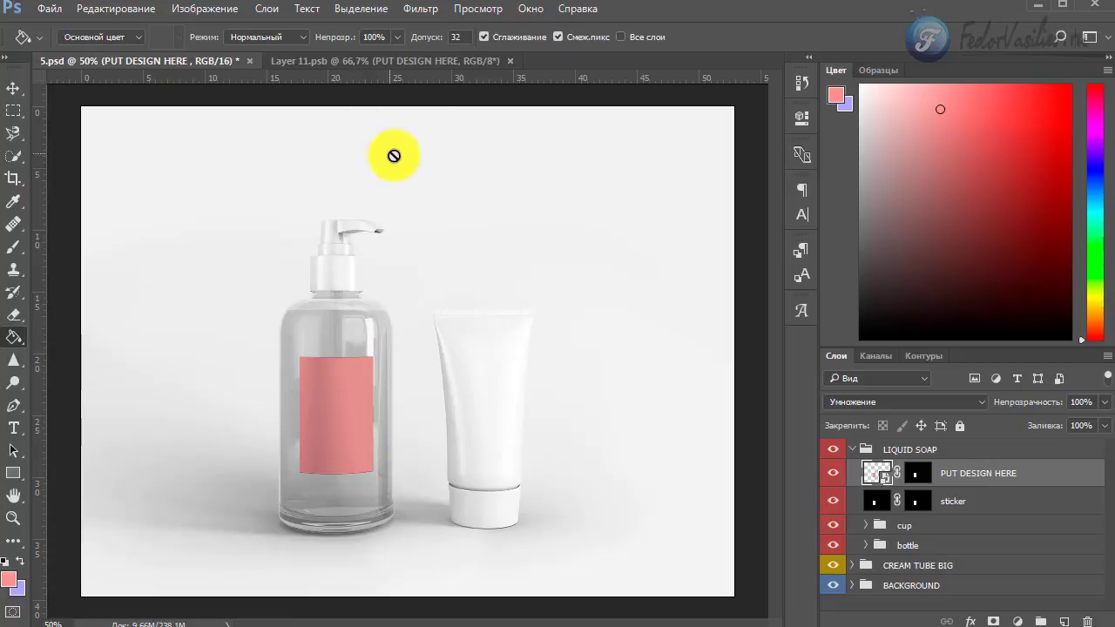
click(390, 66)
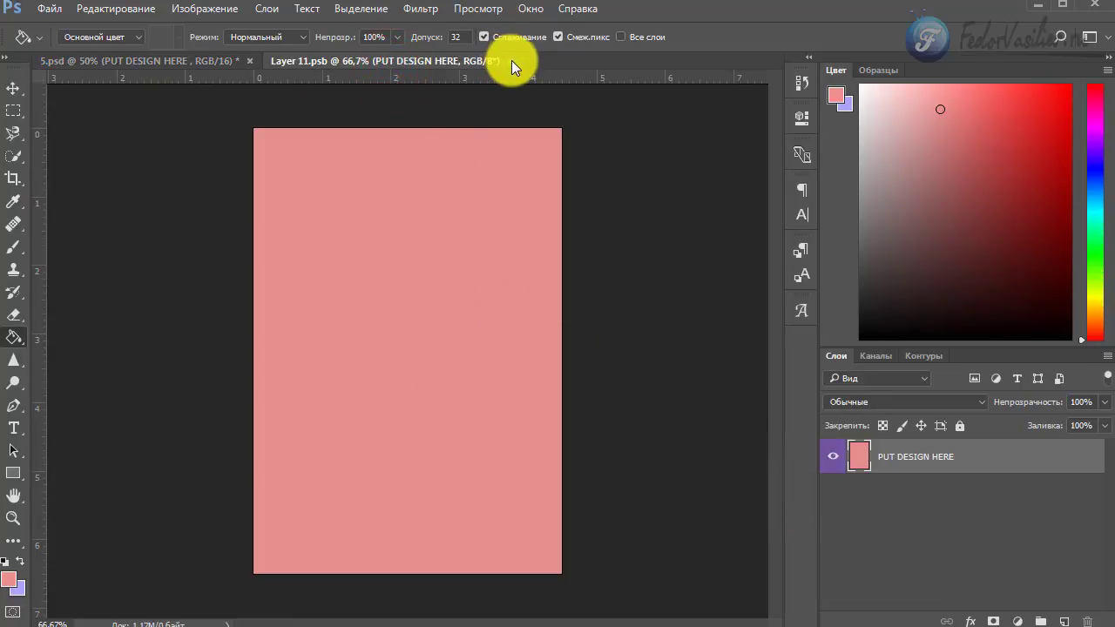
click(511, 60)
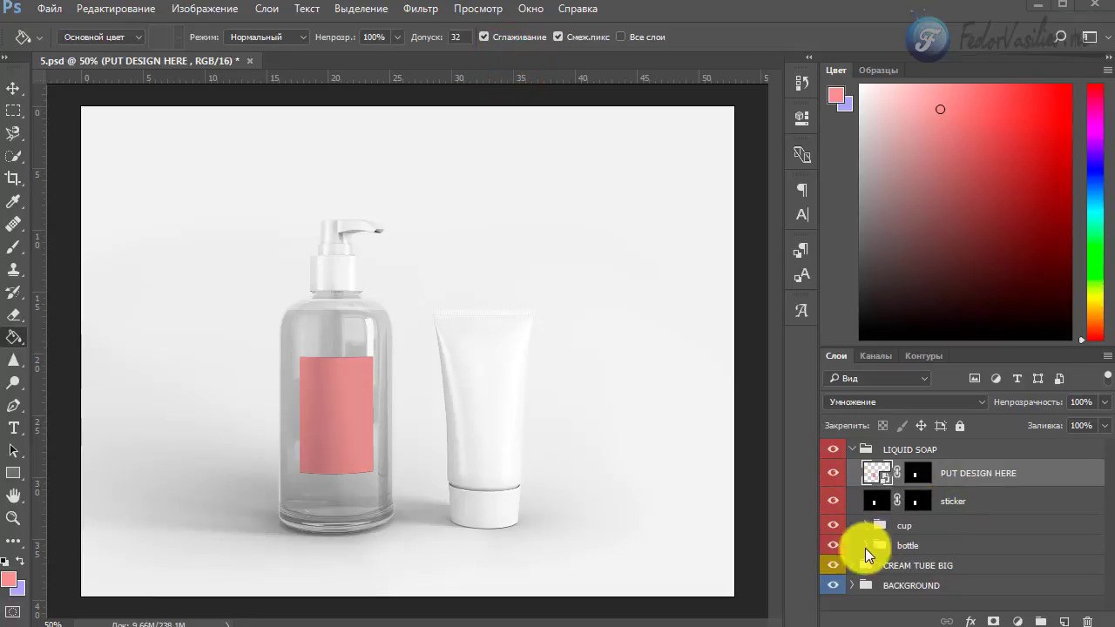
Expand the cup group inside LIQUID SOAP and open the layer style settings of its cup layer.
click(892, 526)
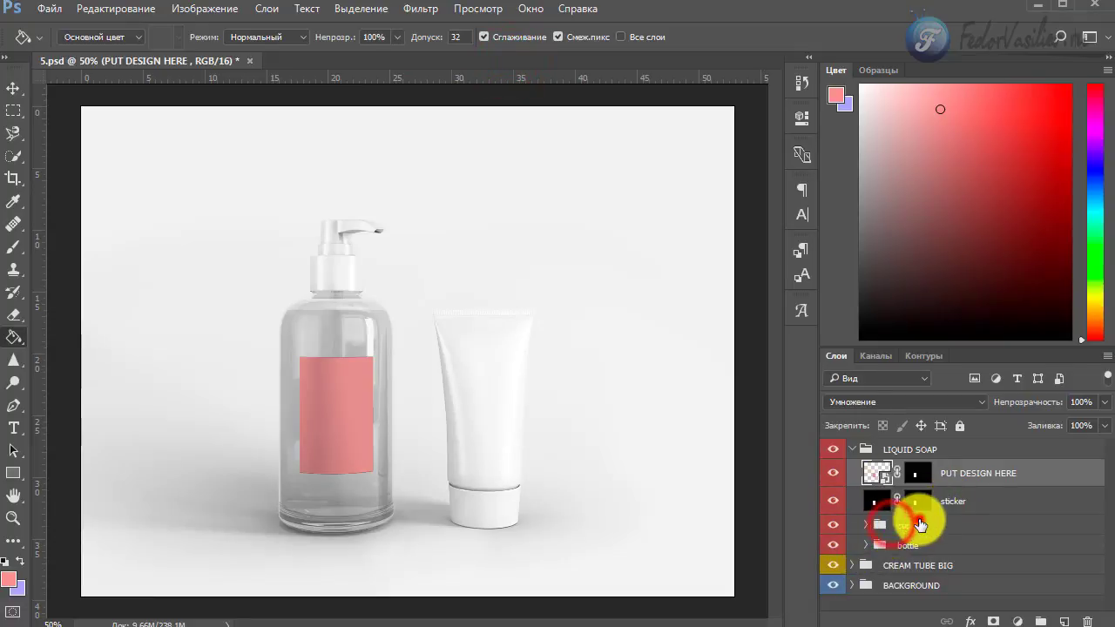
click(865, 526)
scroll(860, 533, down, 3)
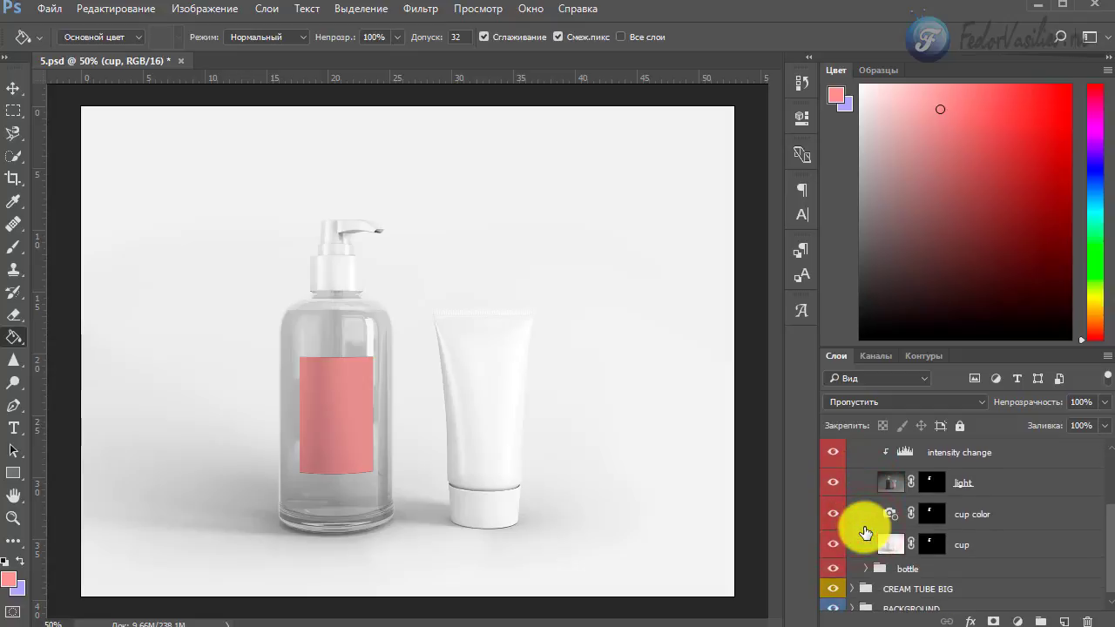
click(978, 543)
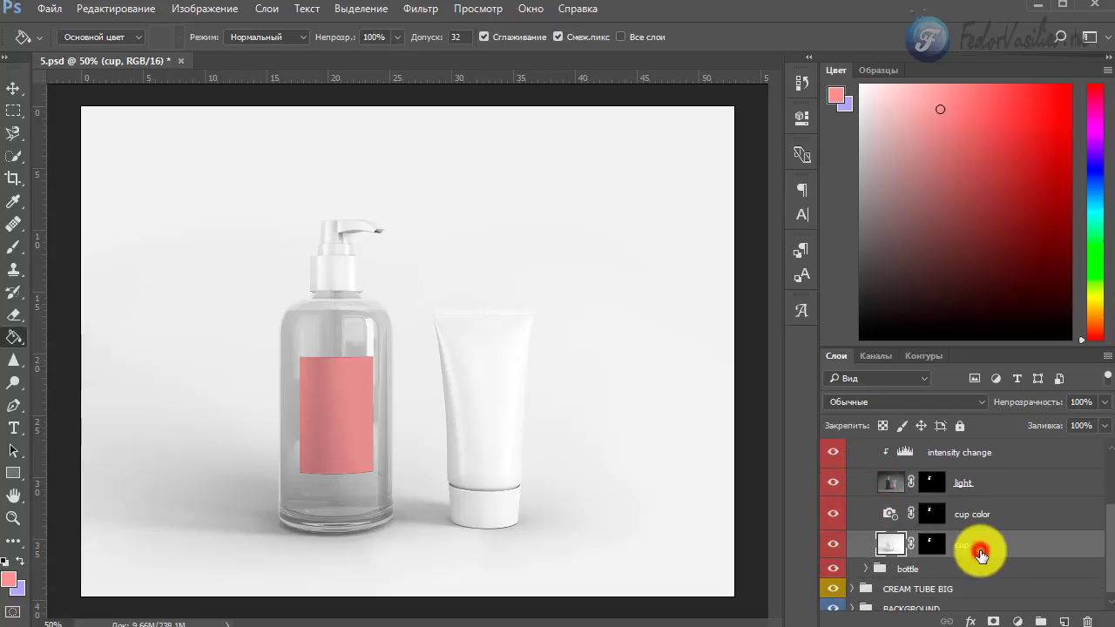
double_click(890, 547)
drag(496, 129, 561, 89)
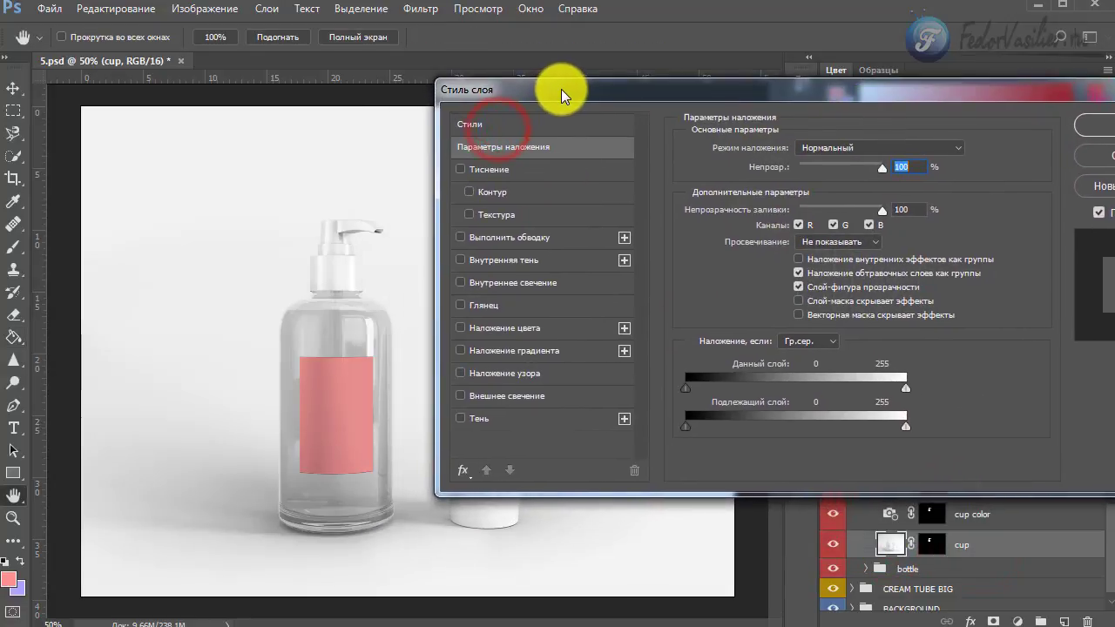
Give the cup layer a Color Overlay in dark grey #322f2f and apply the layer style.
click(520, 326)
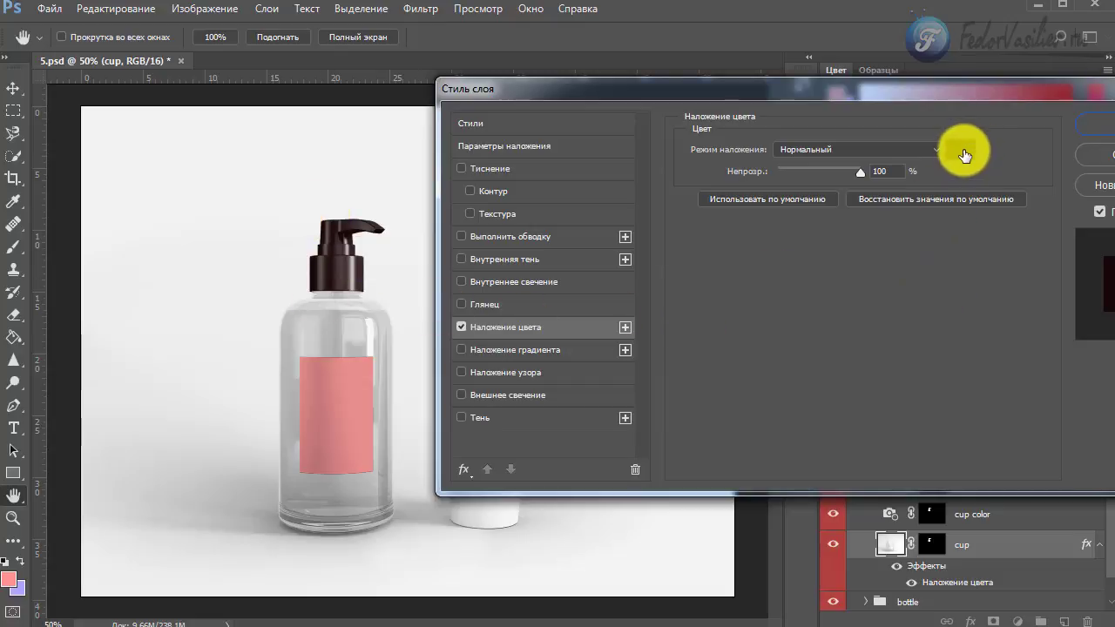
click(963, 150)
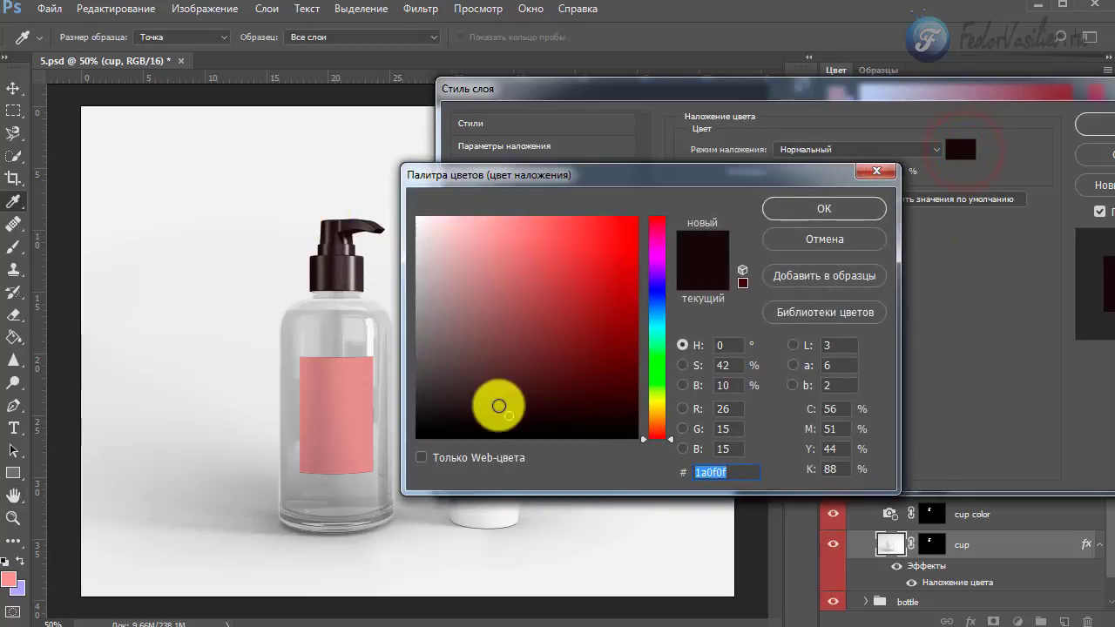
click(424, 398)
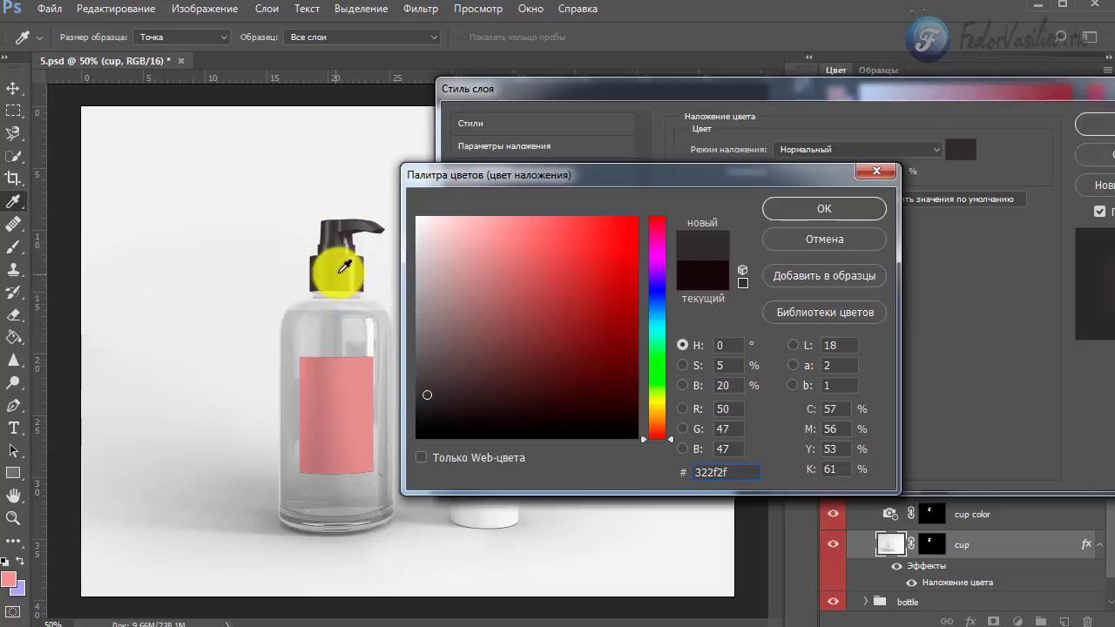
click(820, 209)
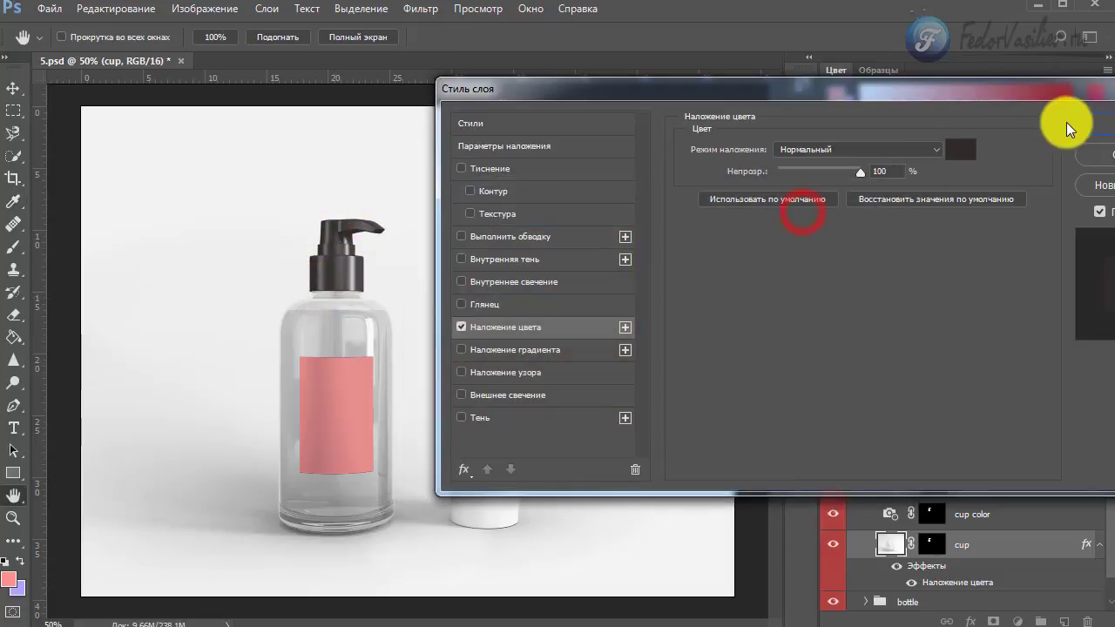
click(1091, 122)
key(g)
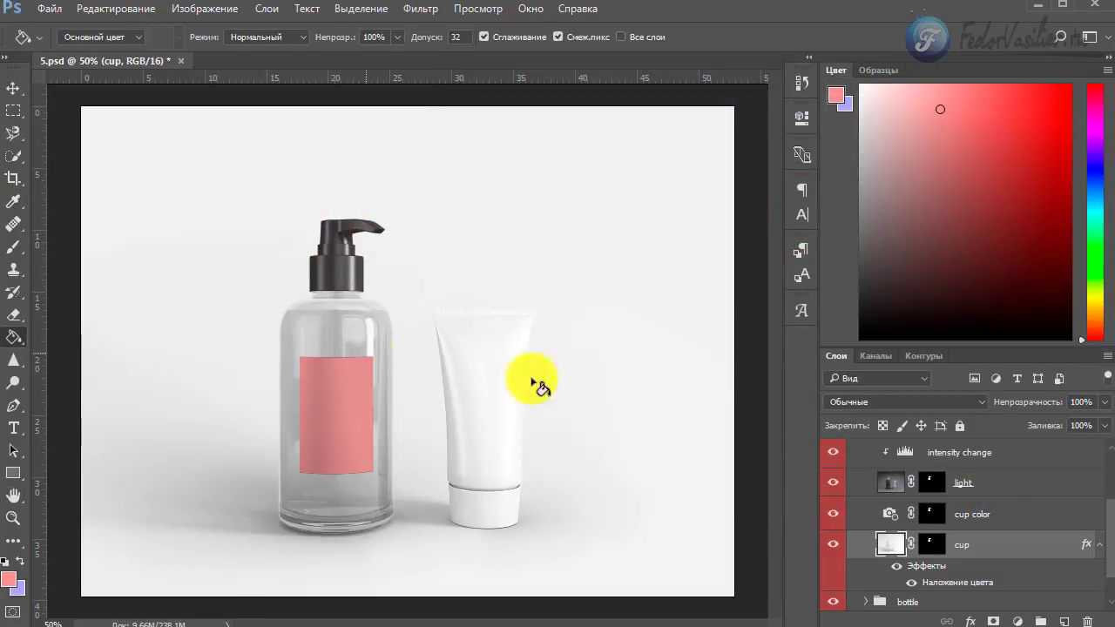
Collapse the cup group, expand the bottle group and open the layer style settings of its base layer.
scroll(924, 532, up, 2)
scroll(914, 523, up, 1)
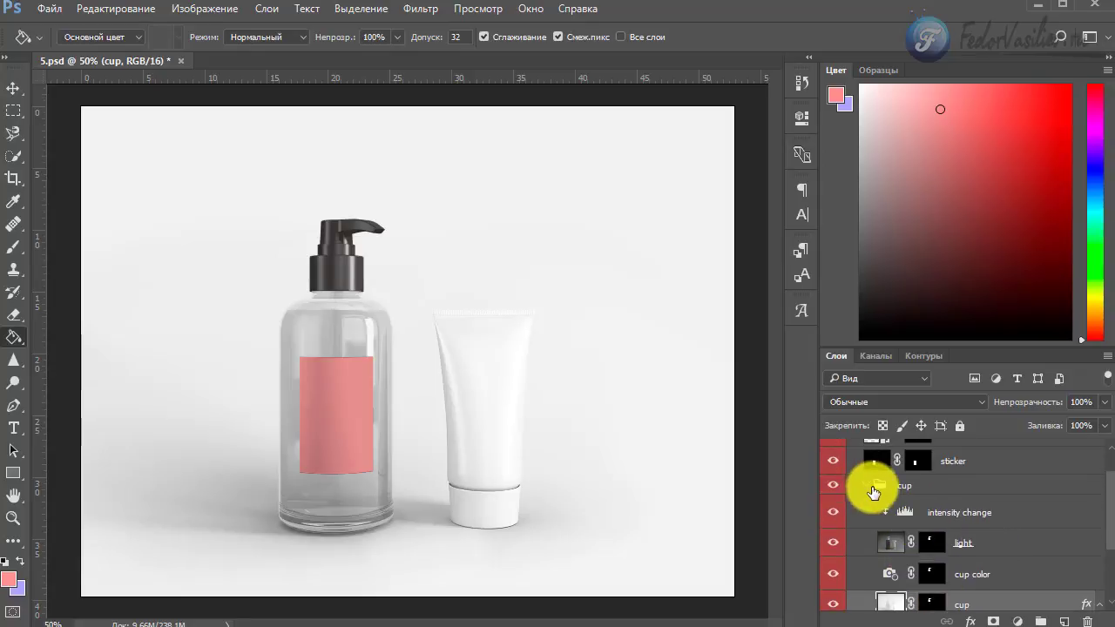
click(869, 488)
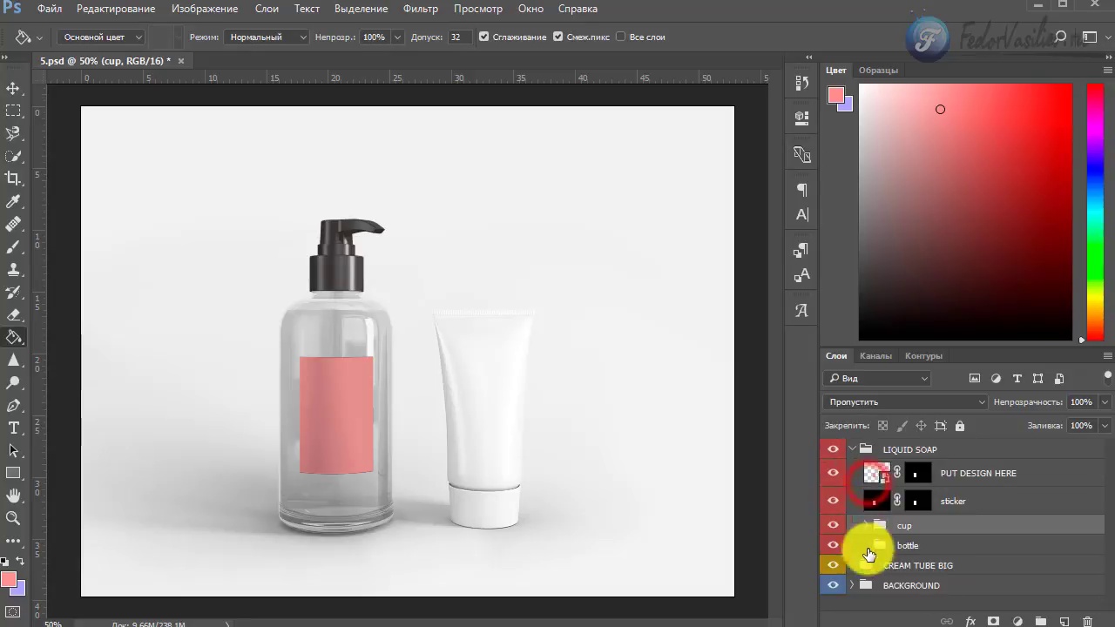
click(917, 547)
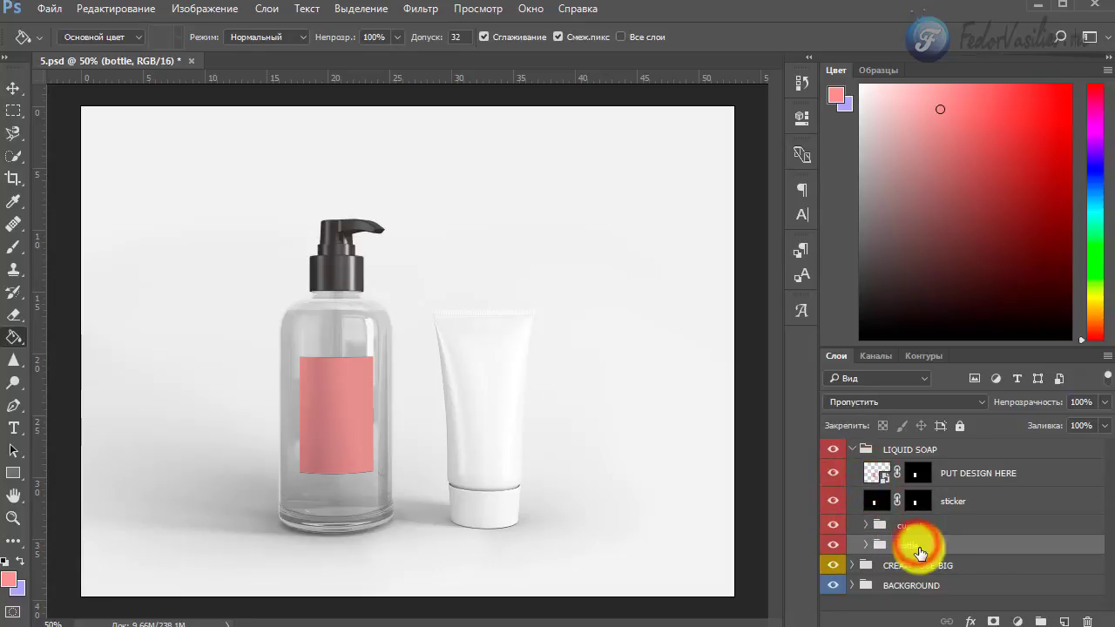
click(870, 546)
scroll(884, 529, down, 4)
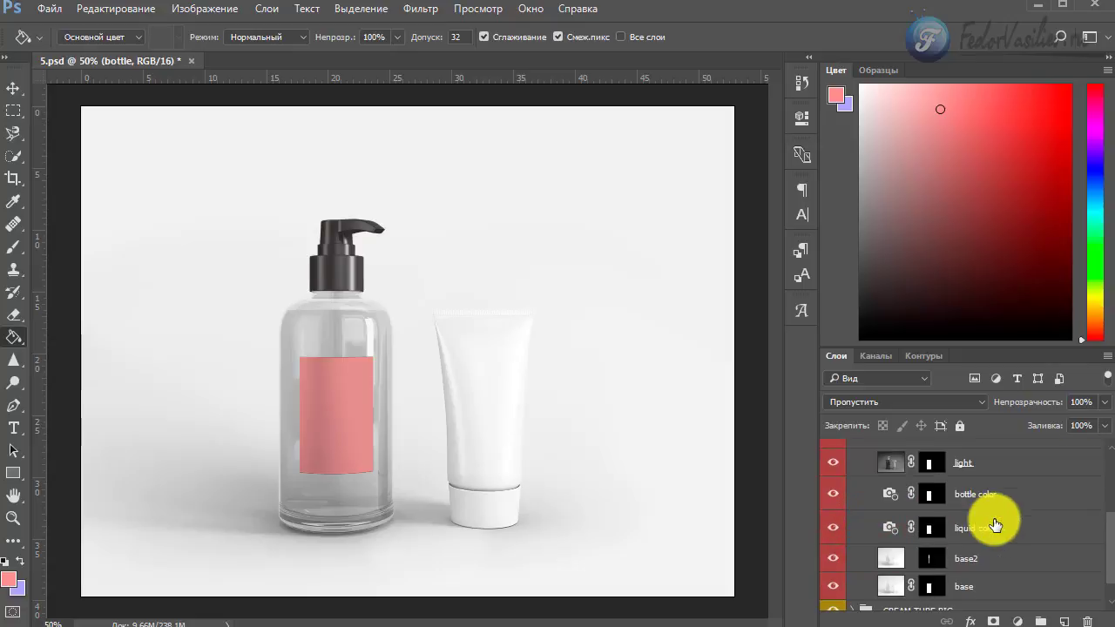
scroll(996, 525, down, 1)
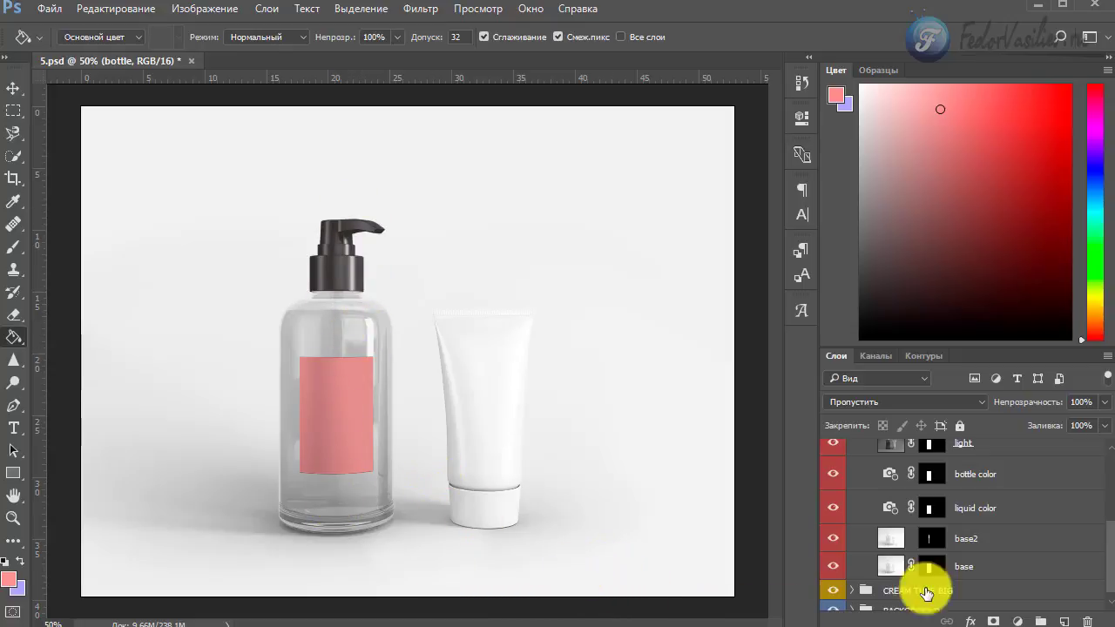
click(970, 567)
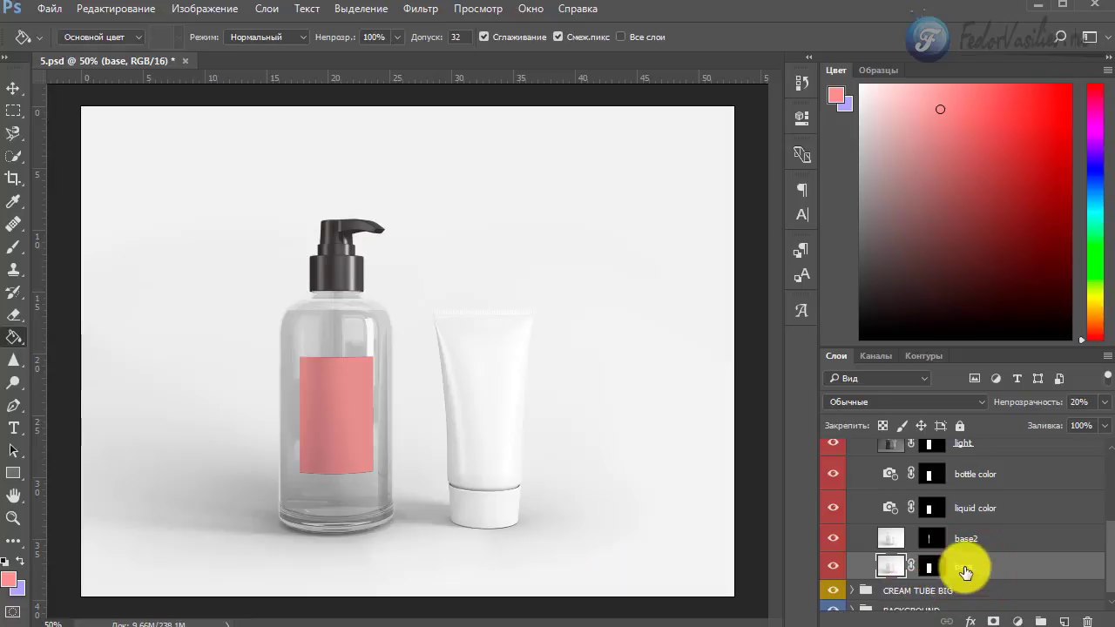
double_click(892, 568)
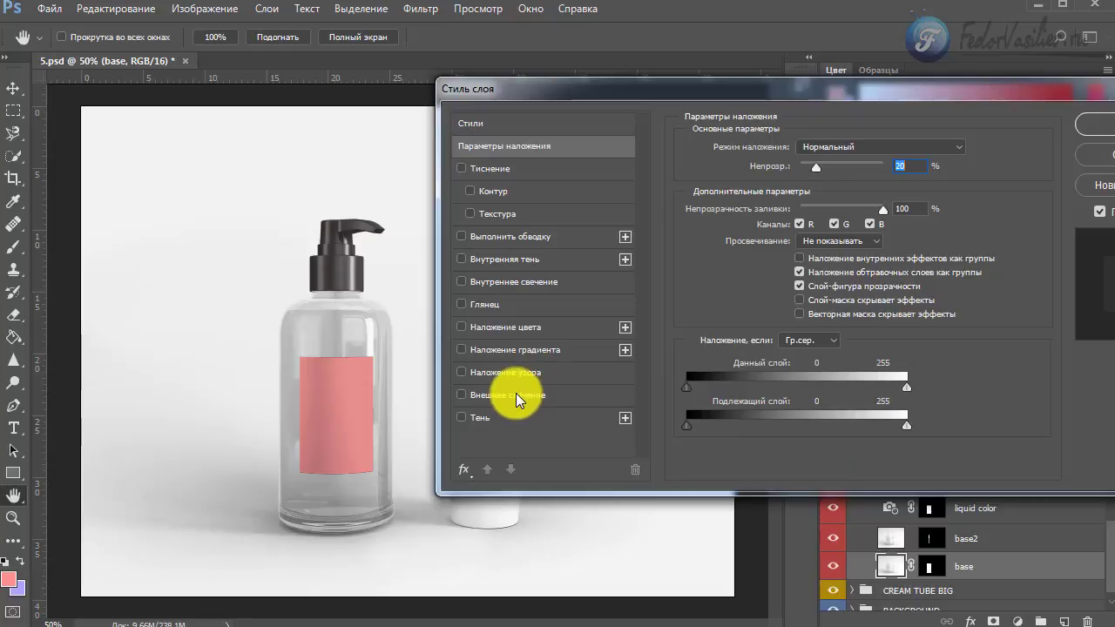
Try a Gradient Overlay on the base layer with several presets, including blue-yellow-blue and violet-orange.
click(518, 351)
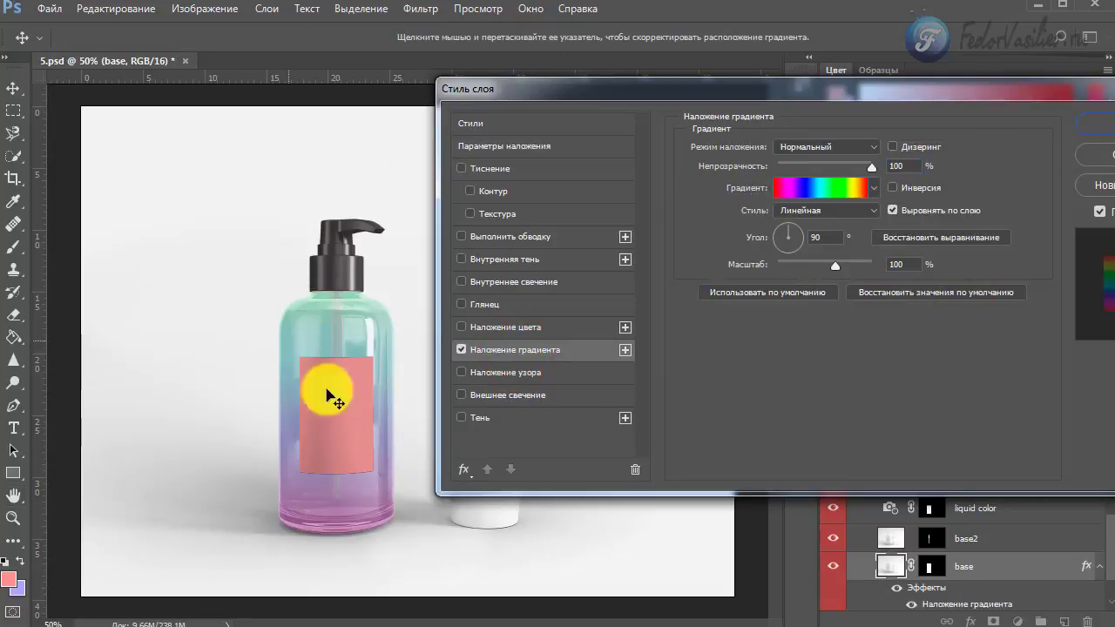
click(873, 187)
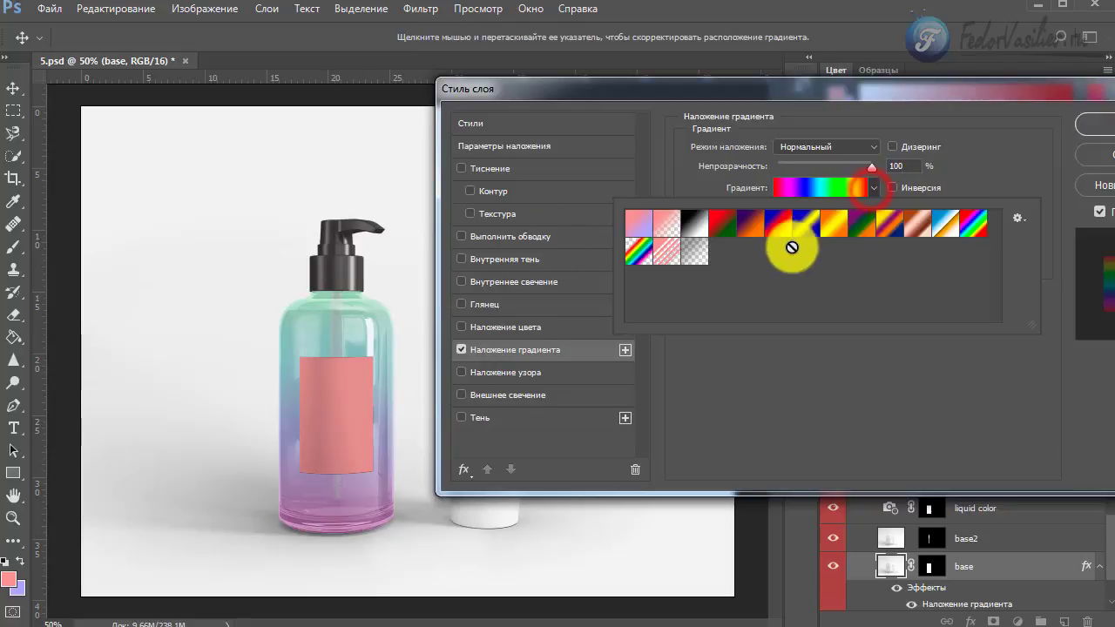
click(954, 232)
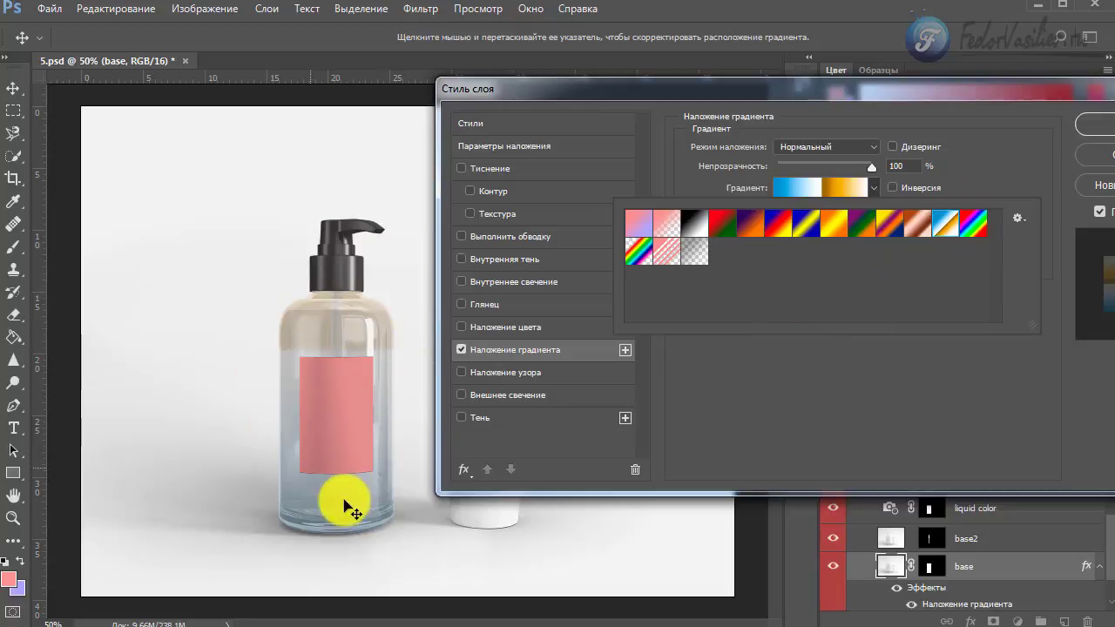
click(895, 229)
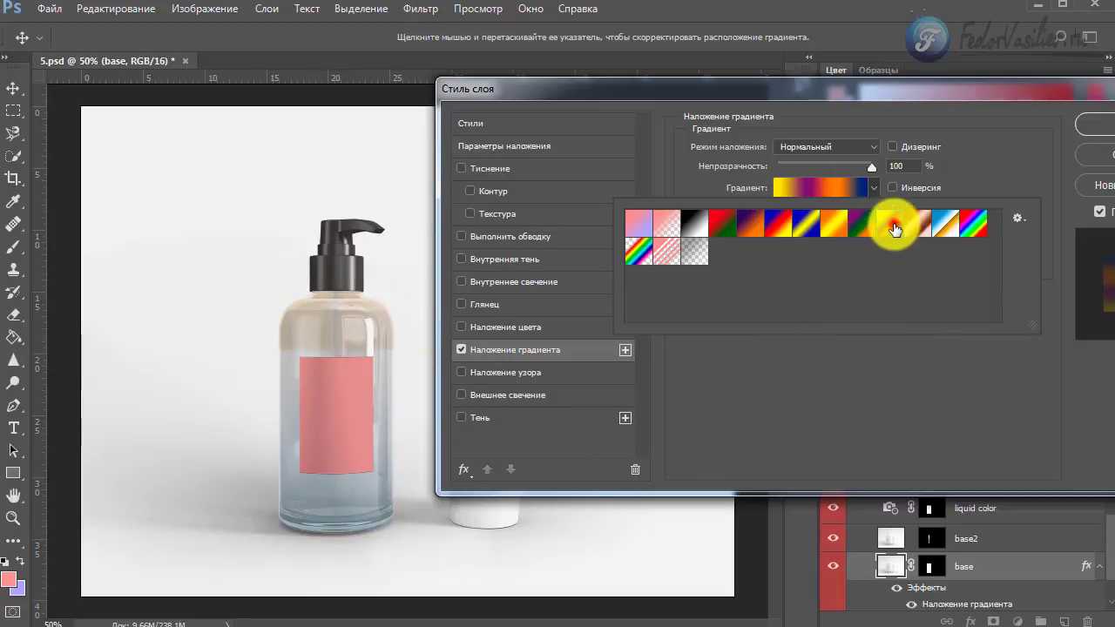
click(895, 228)
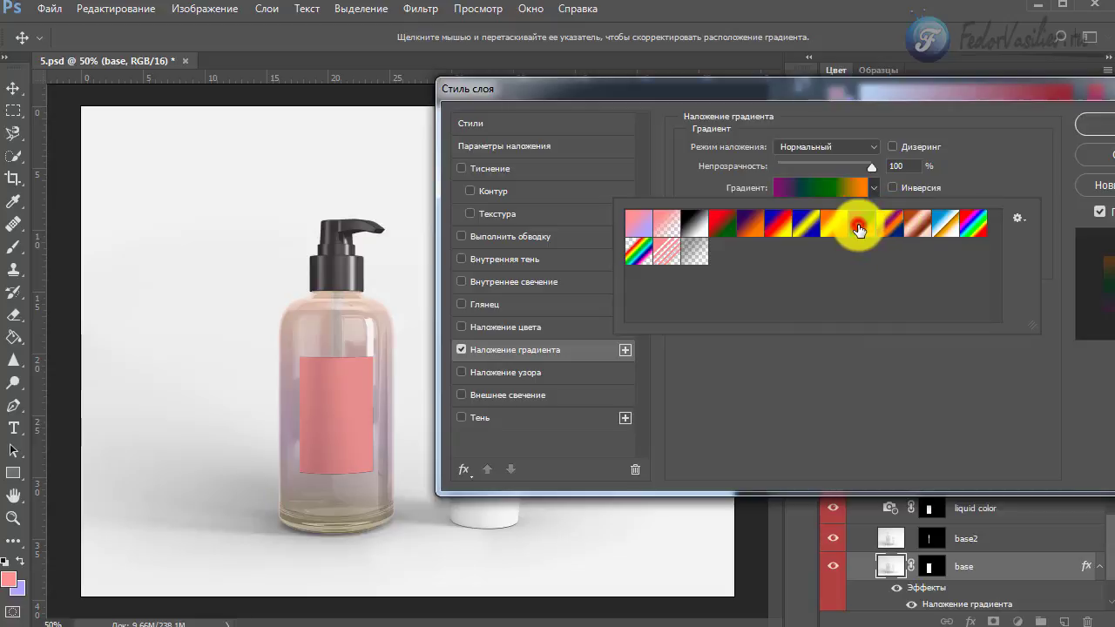
click(859, 230)
drag(859, 230, 743, 269)
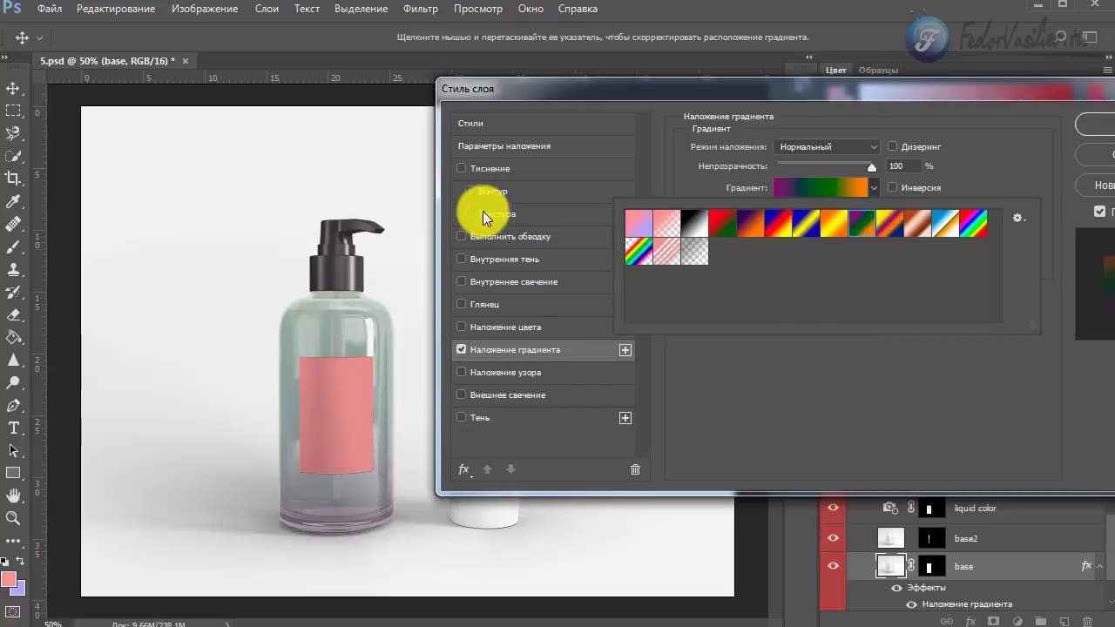
click(827, 230)
click(802, 234)
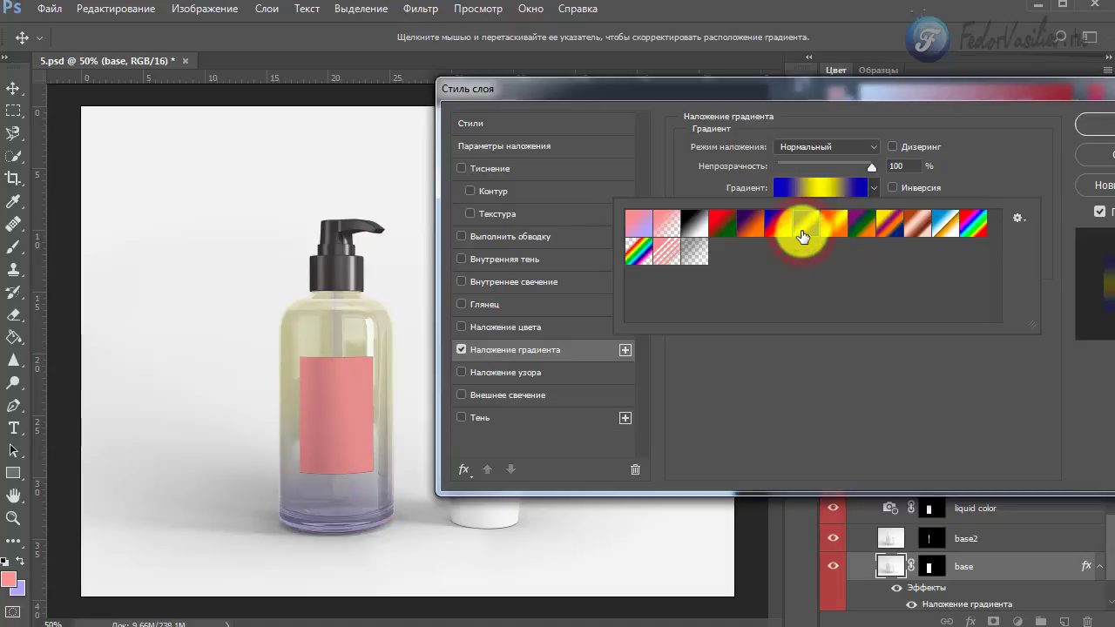
click(780, 226)
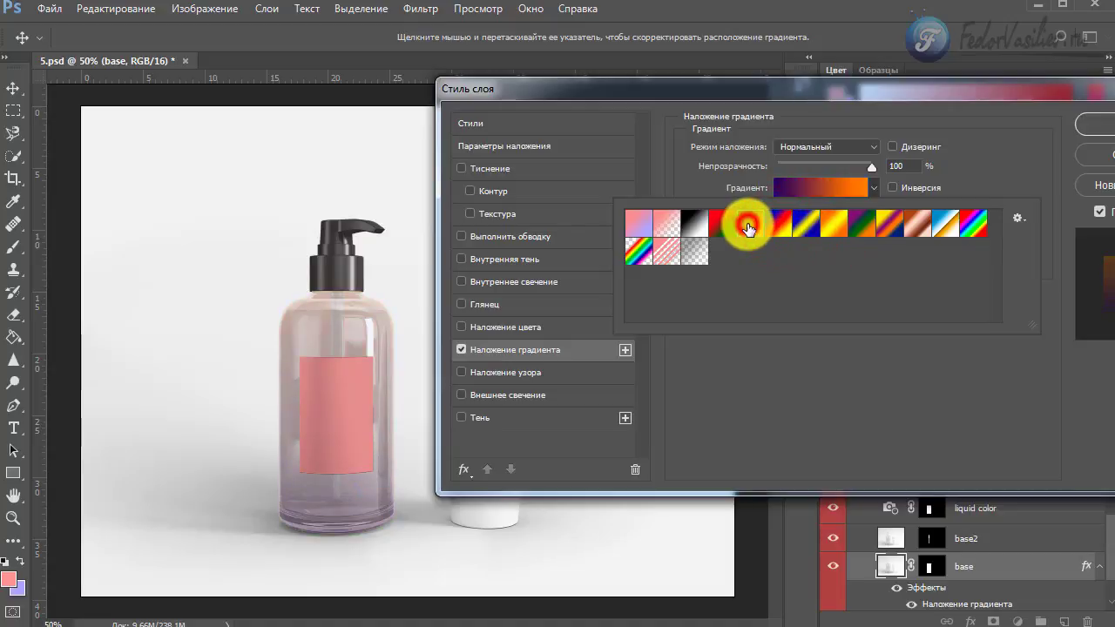
Turn off the base layer's Gradient Overlay and add a Satin effect in bright magenta.
click(460, 304)
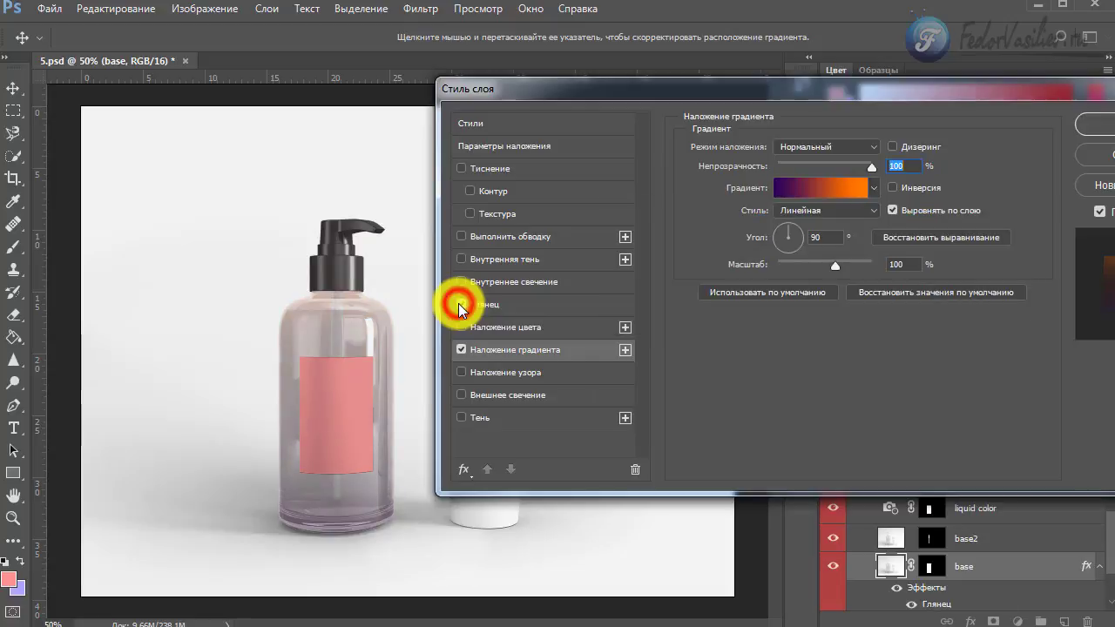
click(461, 349)
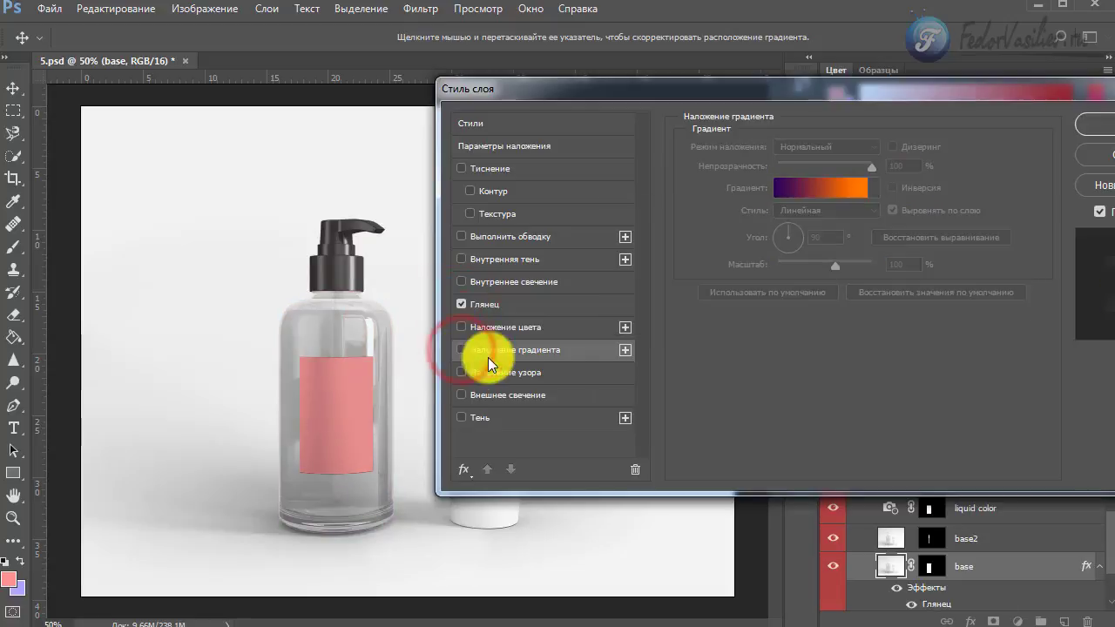
click(481, 303)
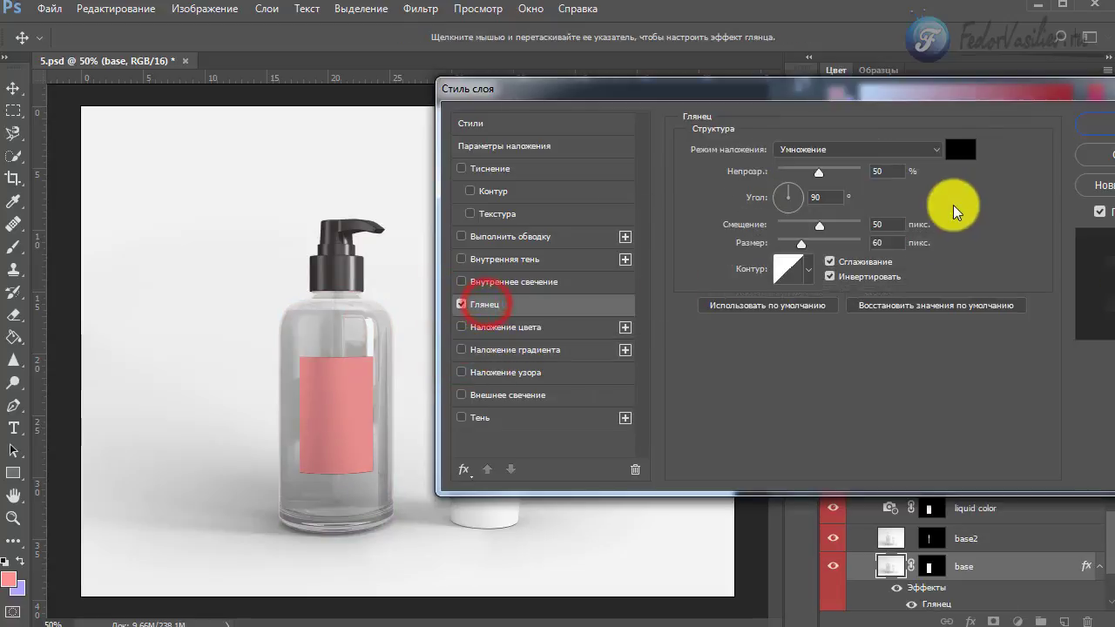
click(959, 155)
click(652, 256)
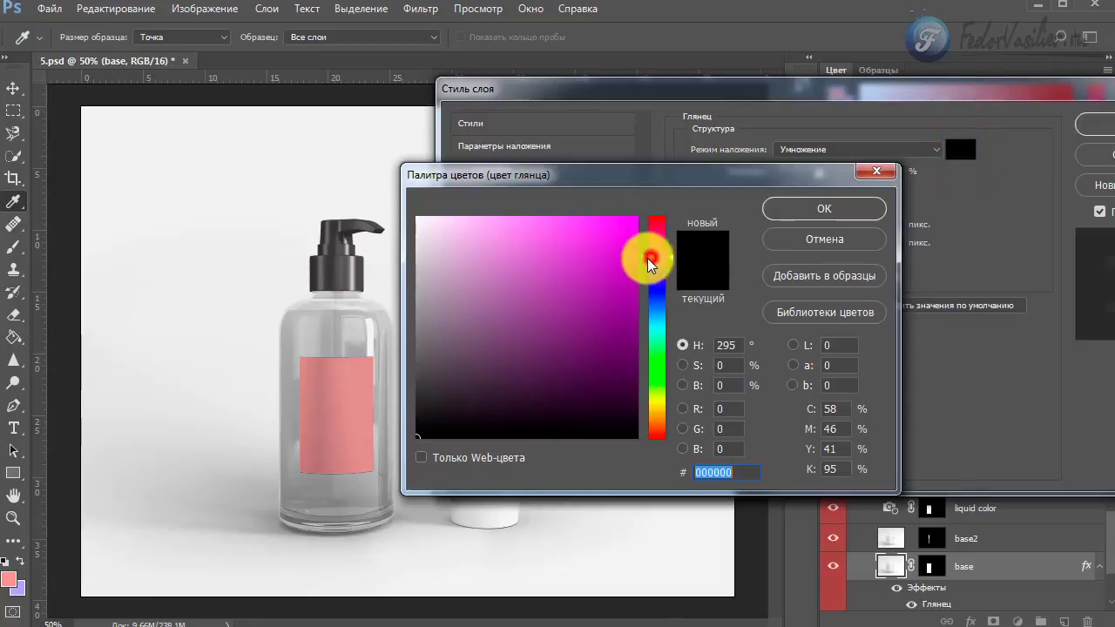
click(803, 209)
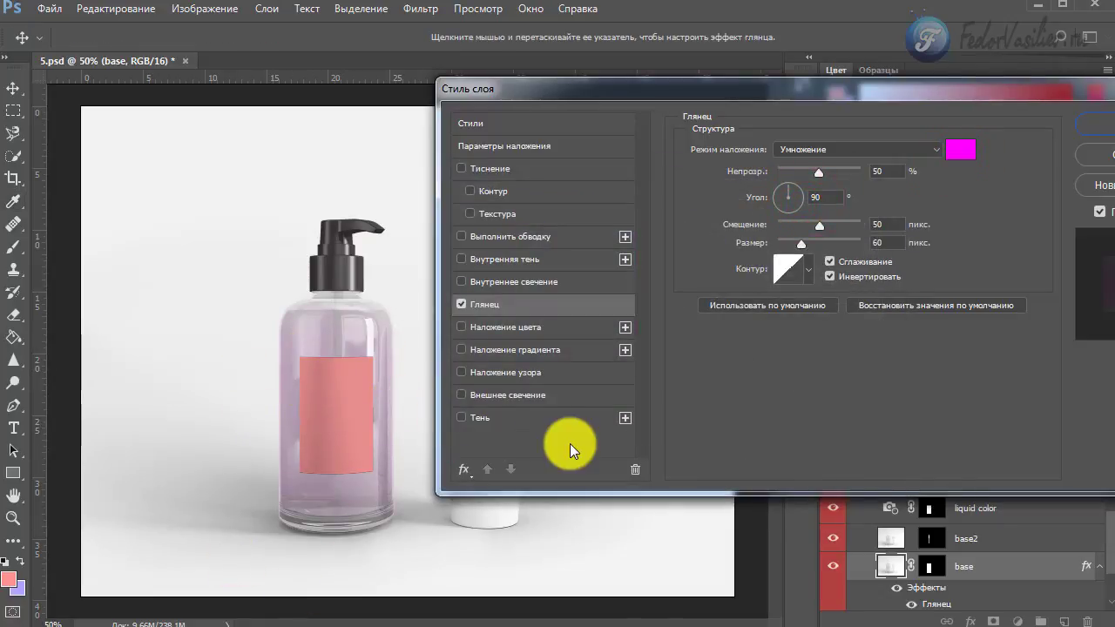
Add a bright magenta Color Overlay to the base layer and apply the layer style.
click(484, 331)
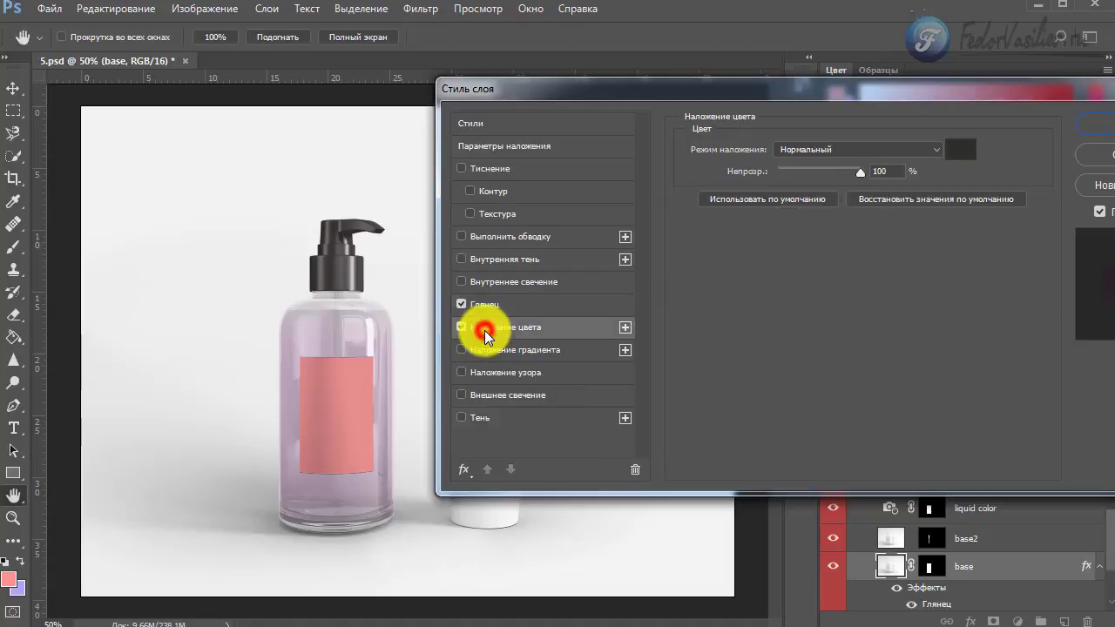
click(949, 149)
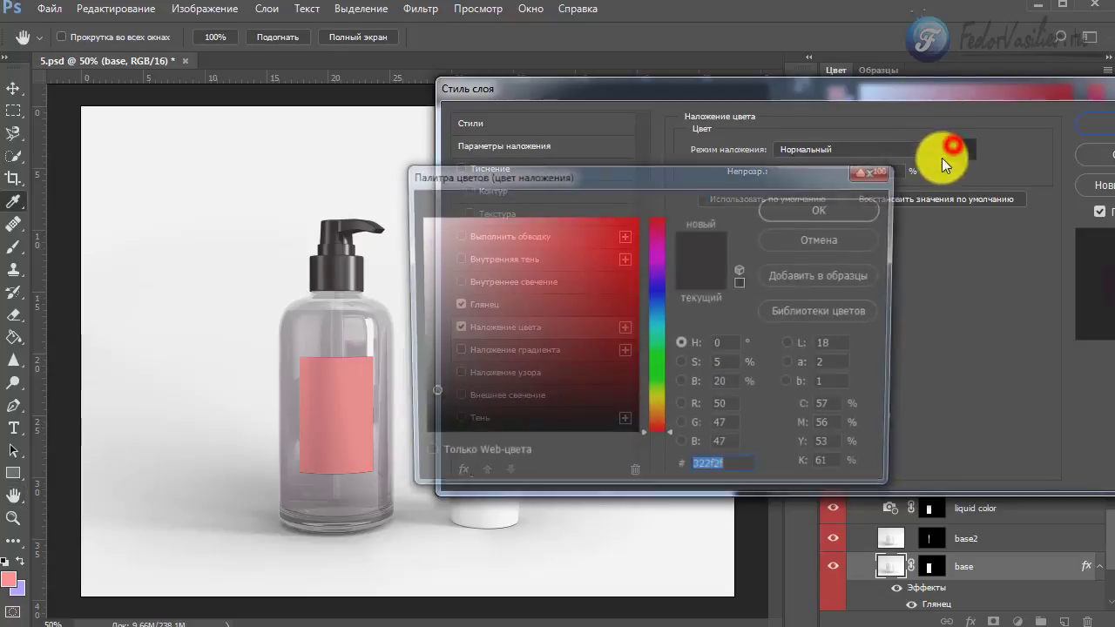
click(652, 256)
drag(602, 248, 631, 223)
click(818, 208)
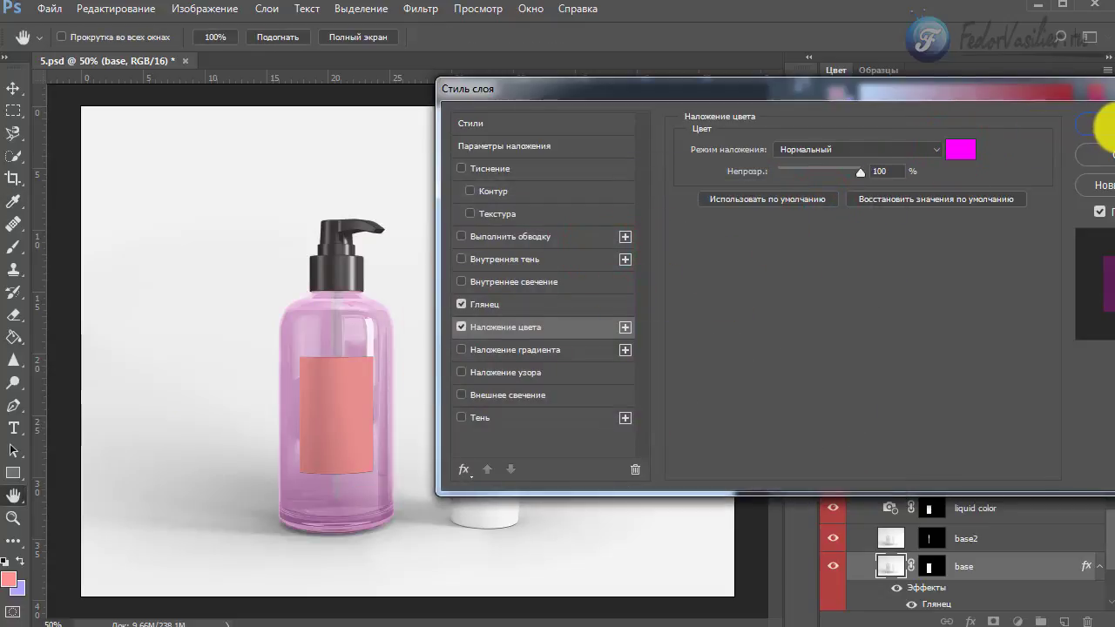
click(1104, 131)
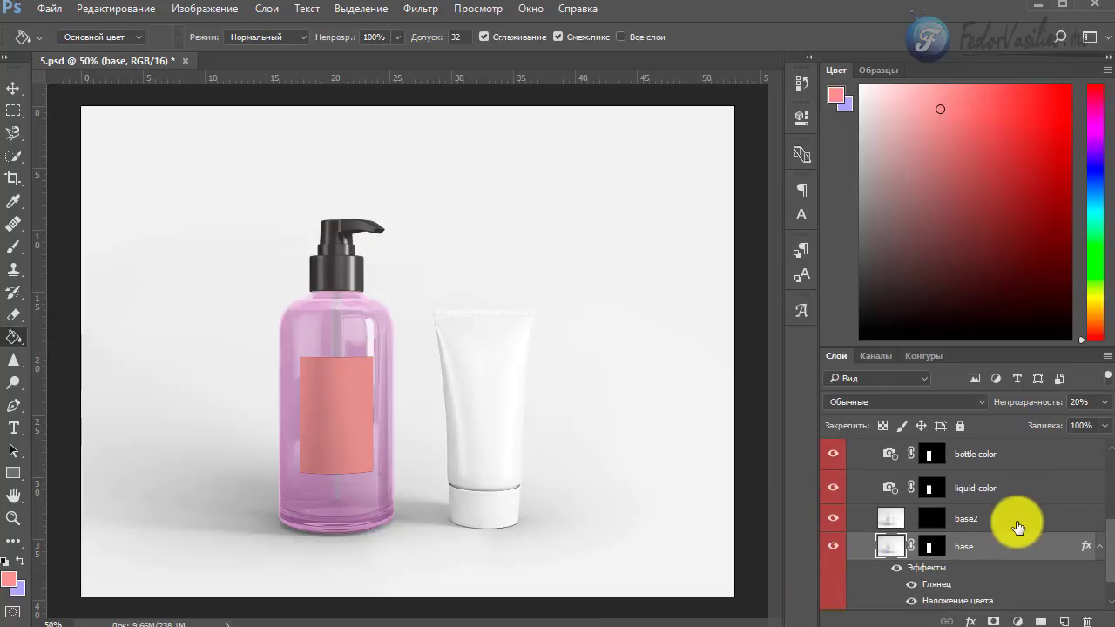
Add a Color Overlay in dark grey-violet #3c343c to the bottle's base2 layer and apply the layer style.
click(1017, 521)
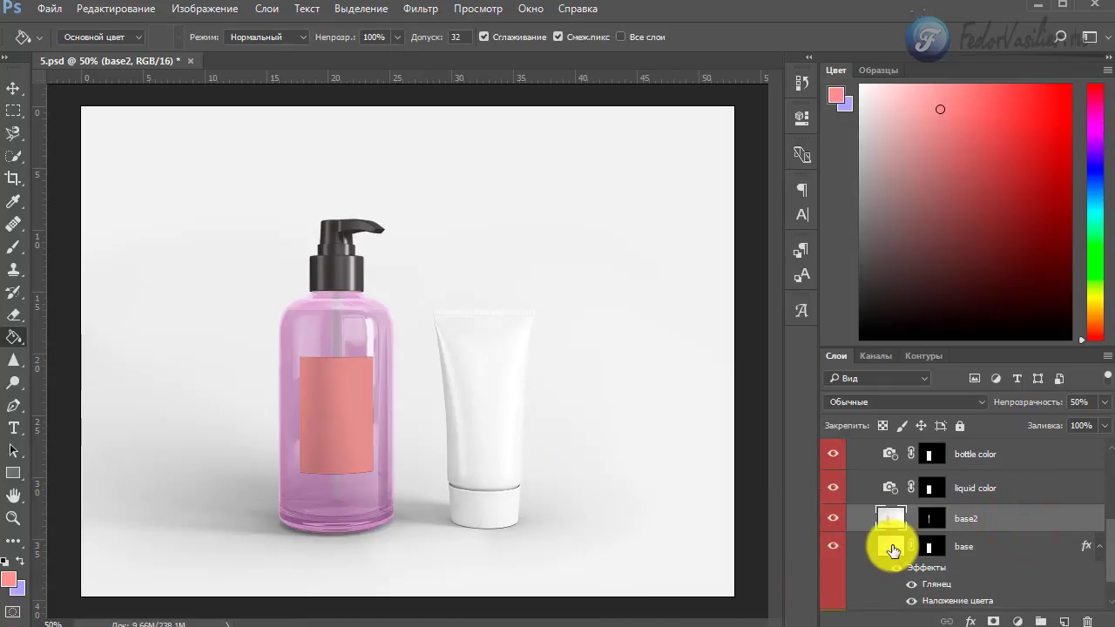
double_click(887, 521)
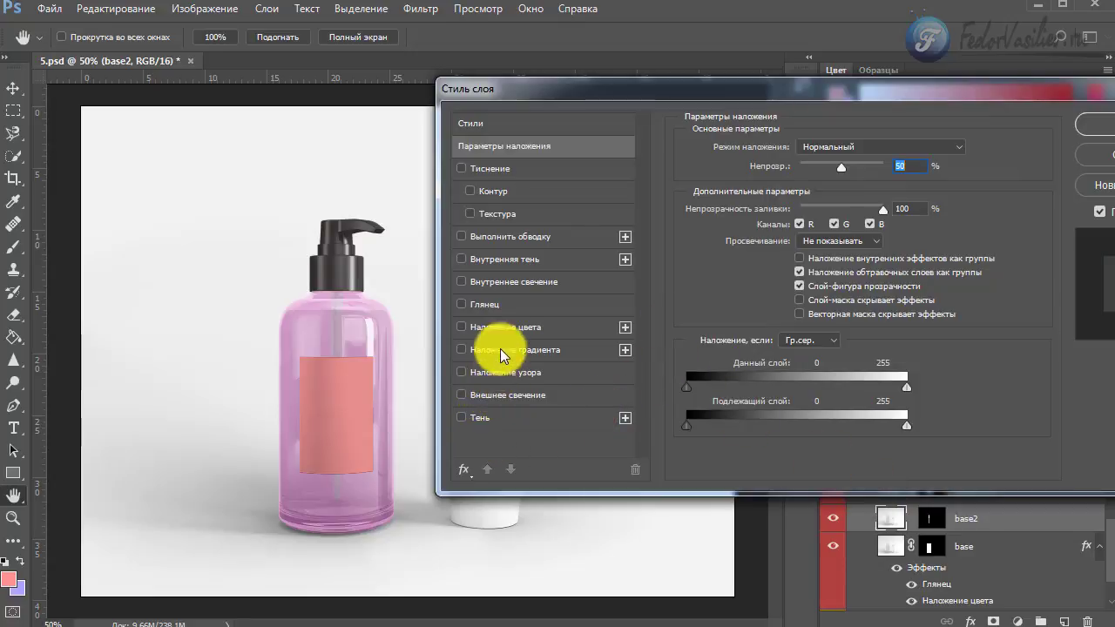
click(506, 327)
click(957, 150)
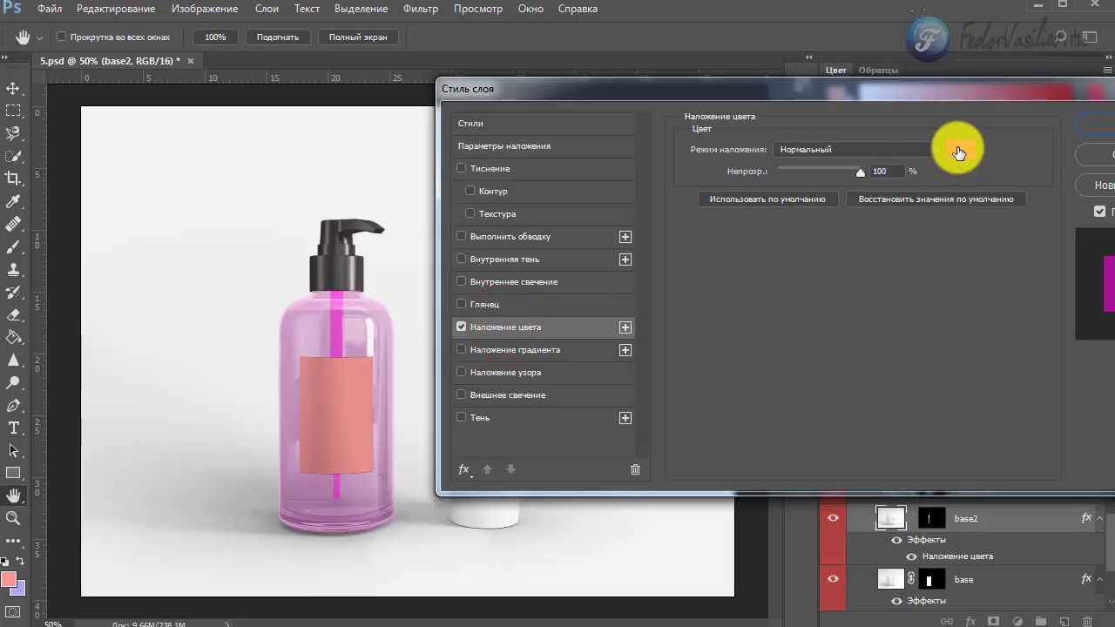
drag(601, 258, 448, 386)
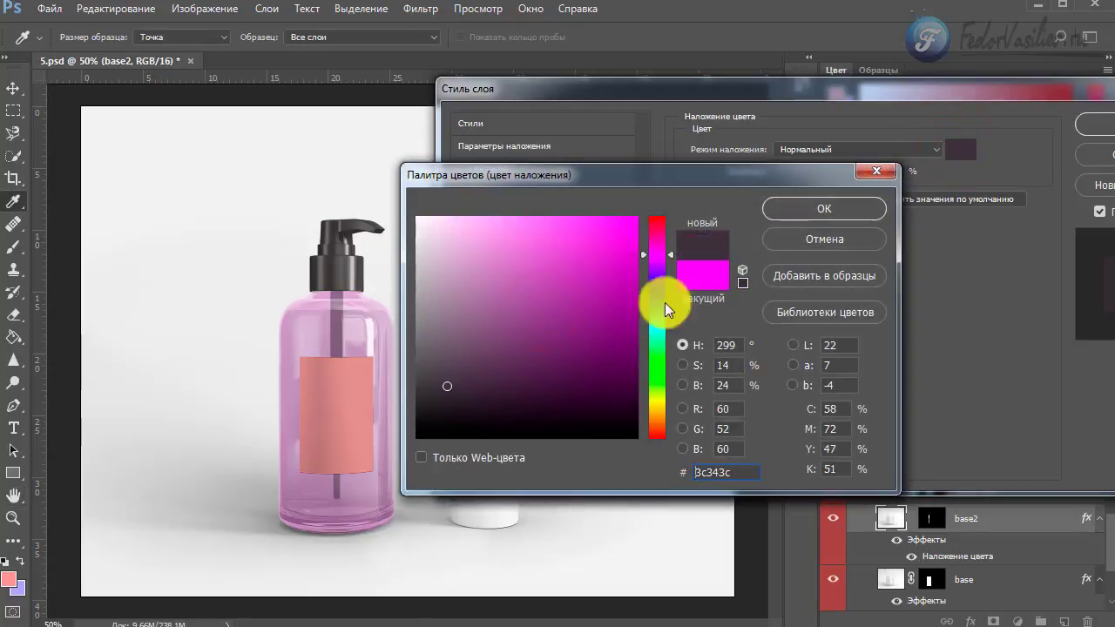
click(809, 209)
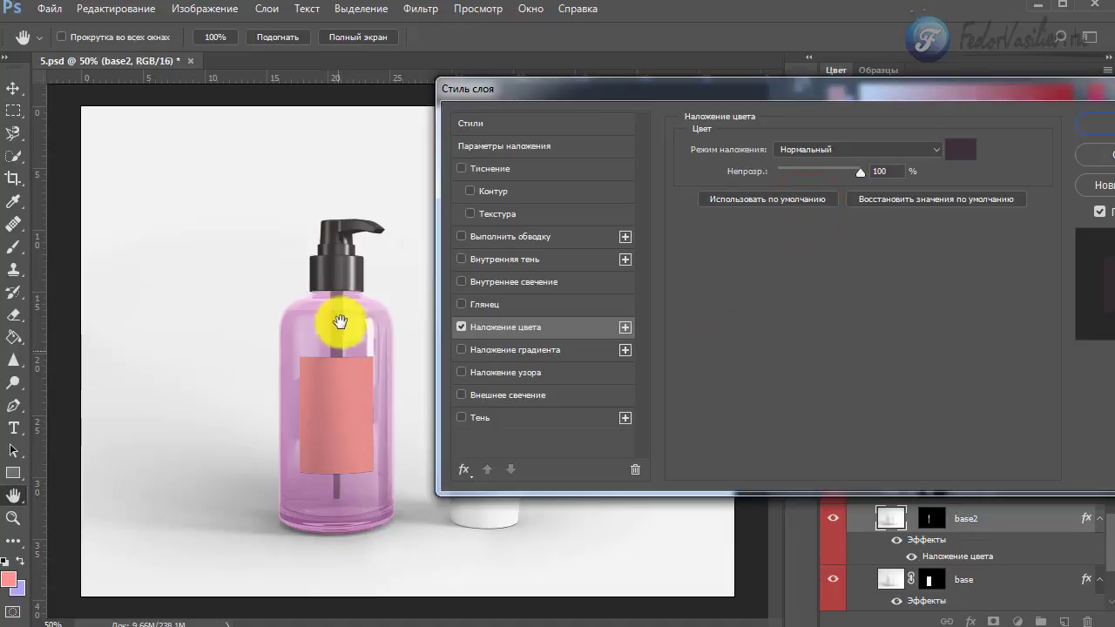
click(1089, 125)
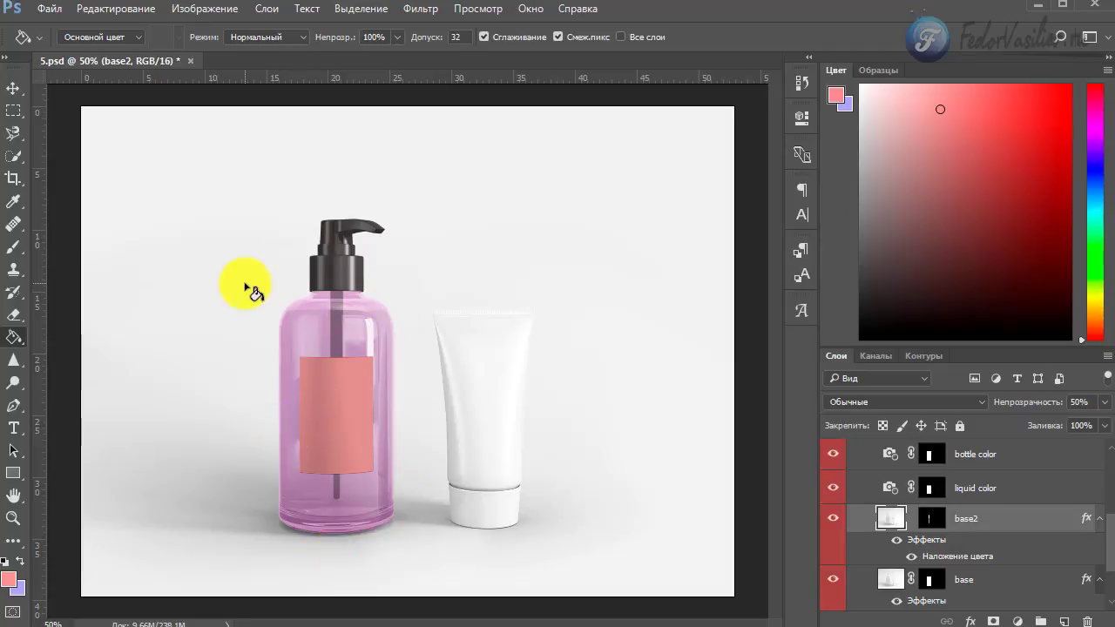
Collapse the LIQUID SOAP group and expand the CREAM TUBE BIG group.
scroll(959, 523, up, 6)
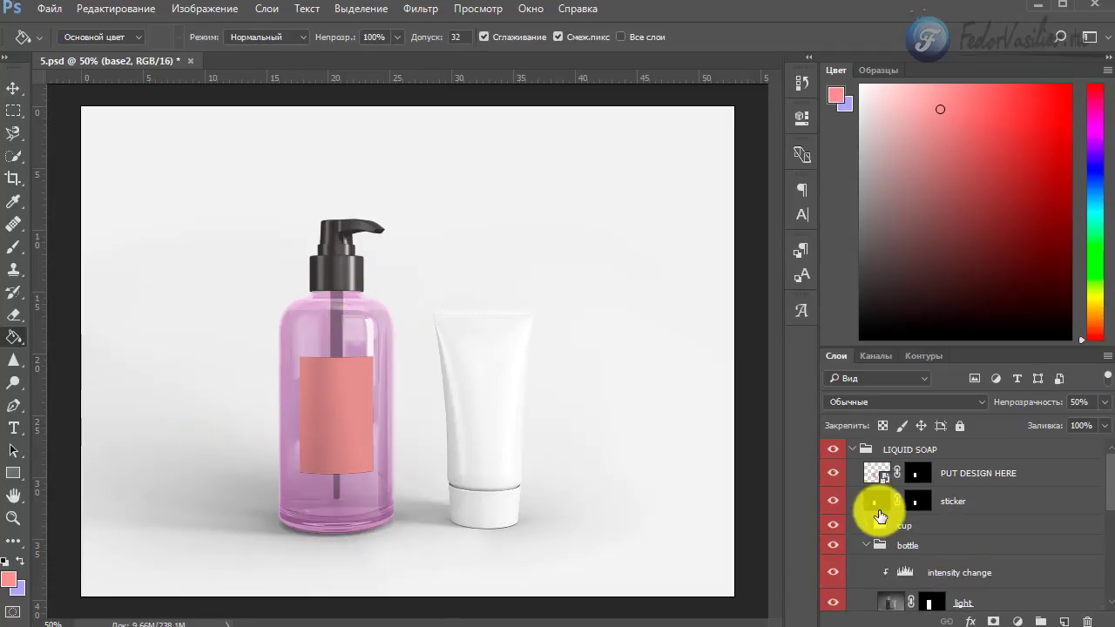
click(852, 452)
click(906, 469)
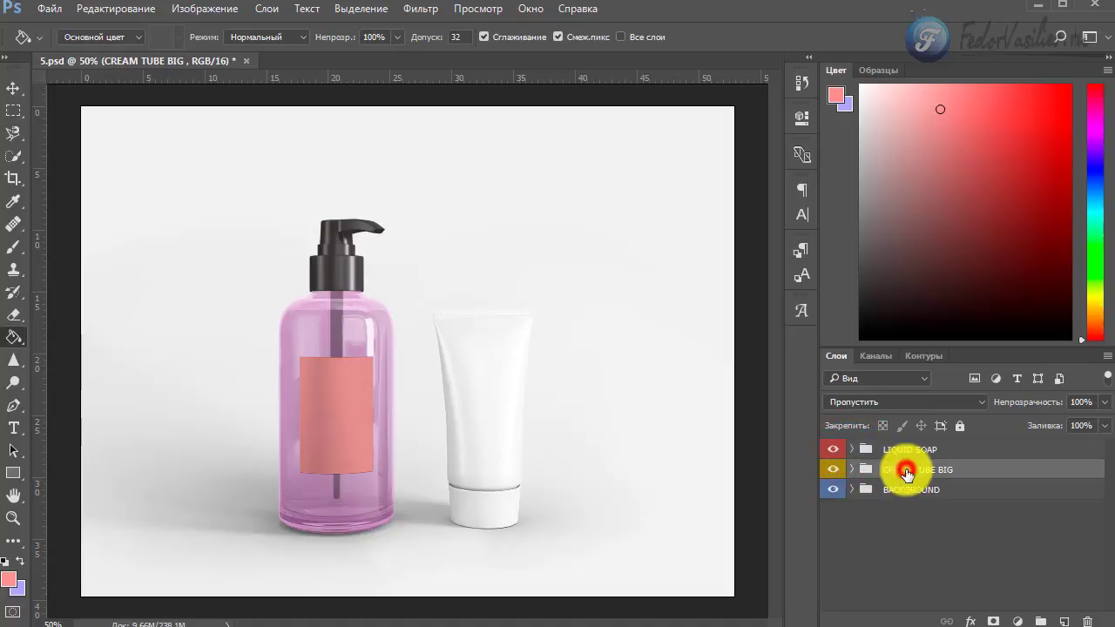
click(852, 469)
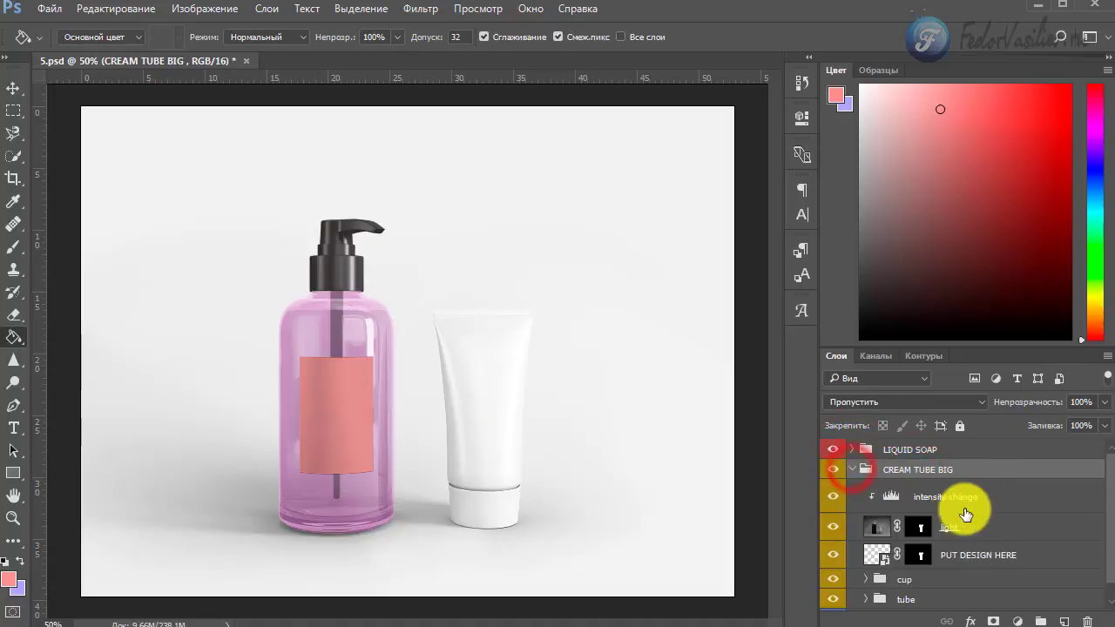
scroll(971, 517, down, 1)
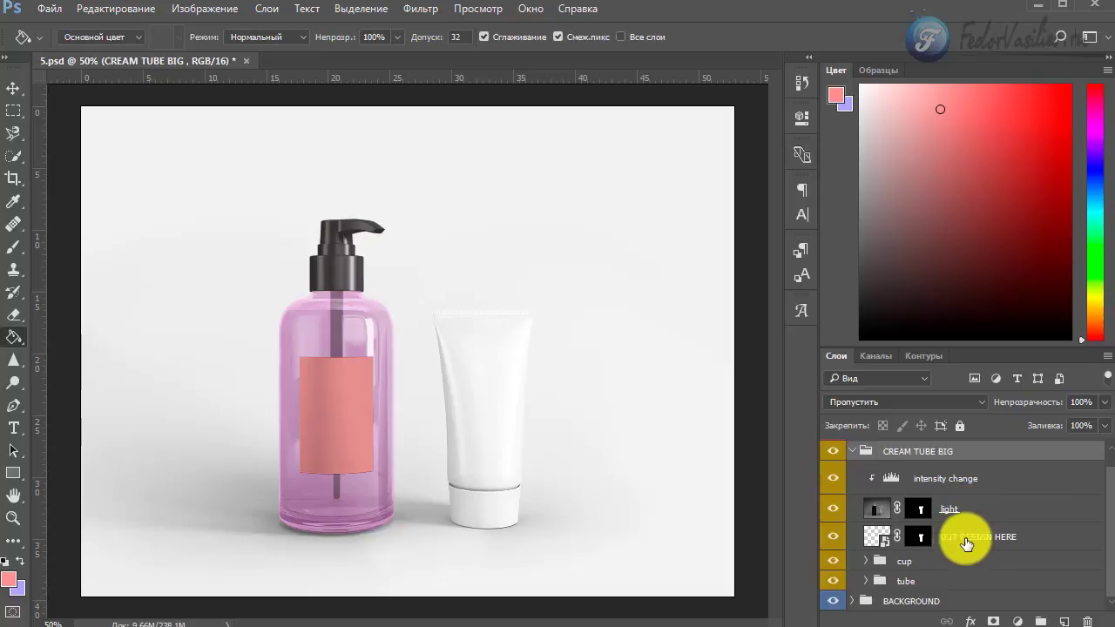
Fill the tube's PUT DESIGN HERE smart object with the salmon-pink foreground color, keeping its embedded profile, and save and close it.
click(1006, 537)
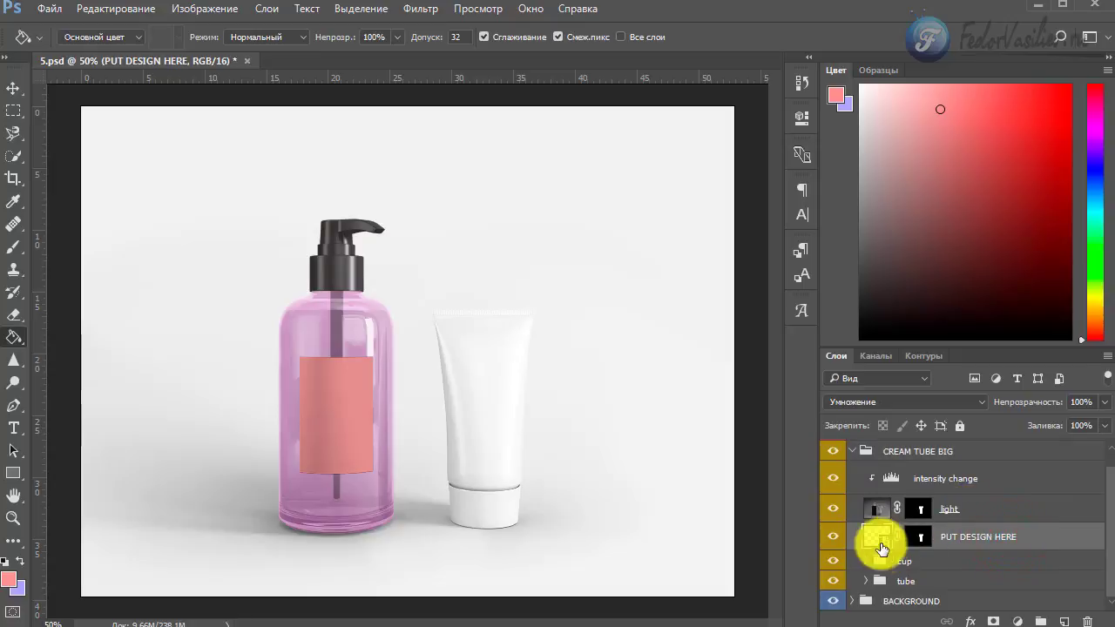
double_click(879, 540)
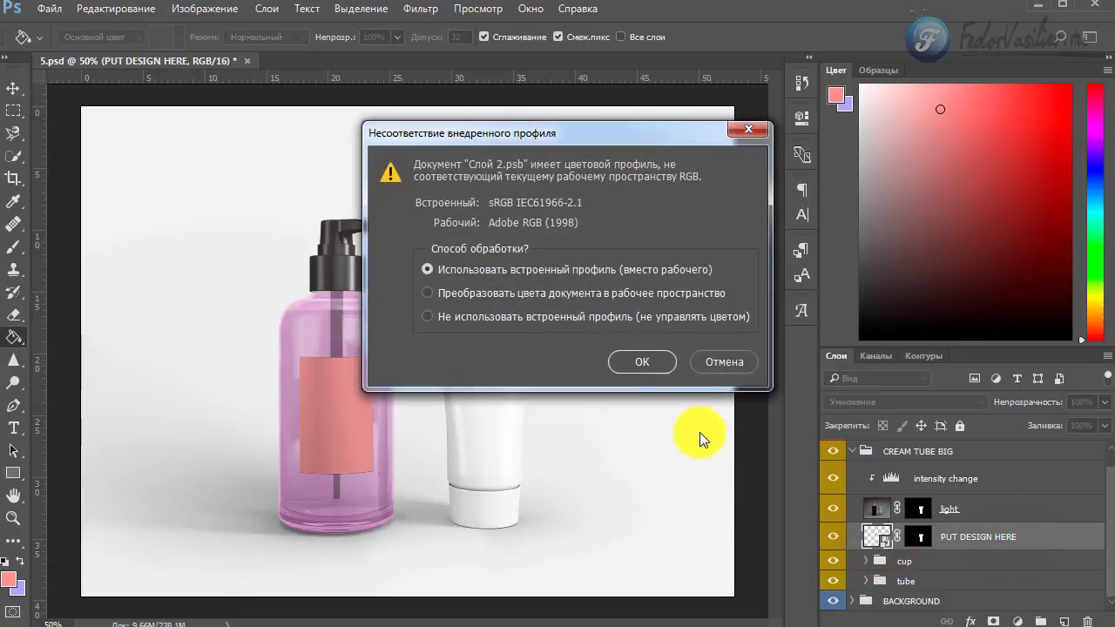
click(645, 362)
click(472, 344)
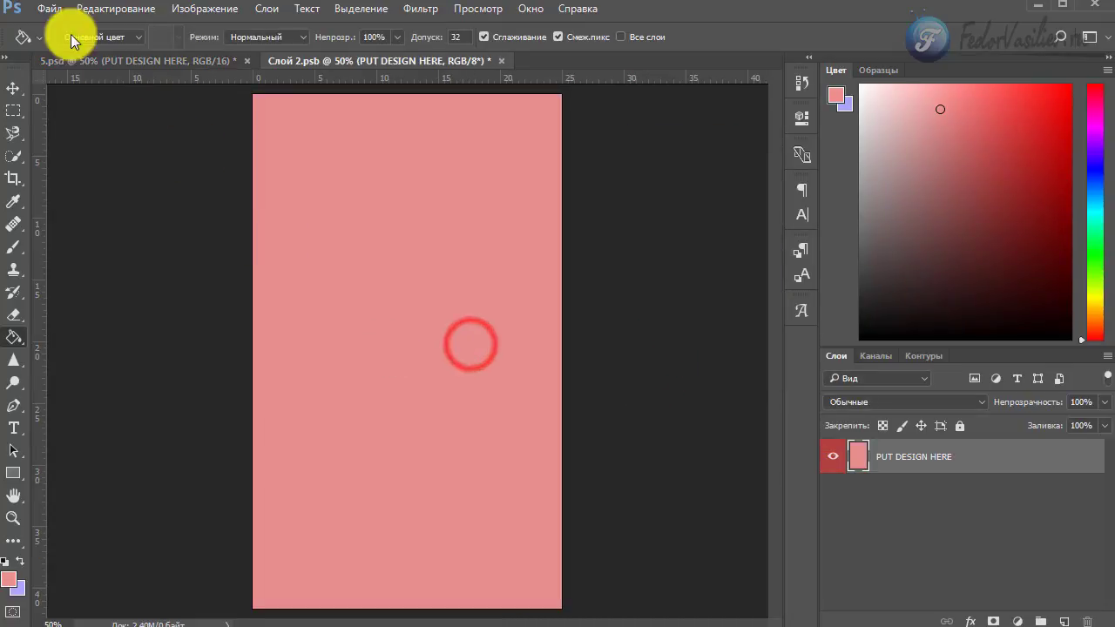
click(49, 9)
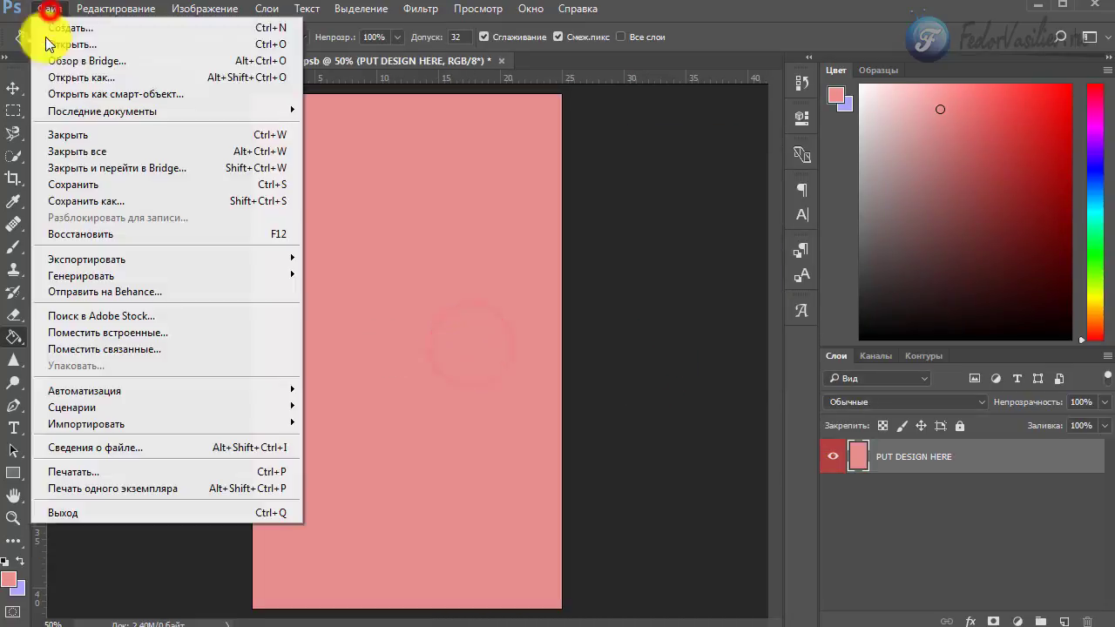
click(78, 186)
click(498, 61)
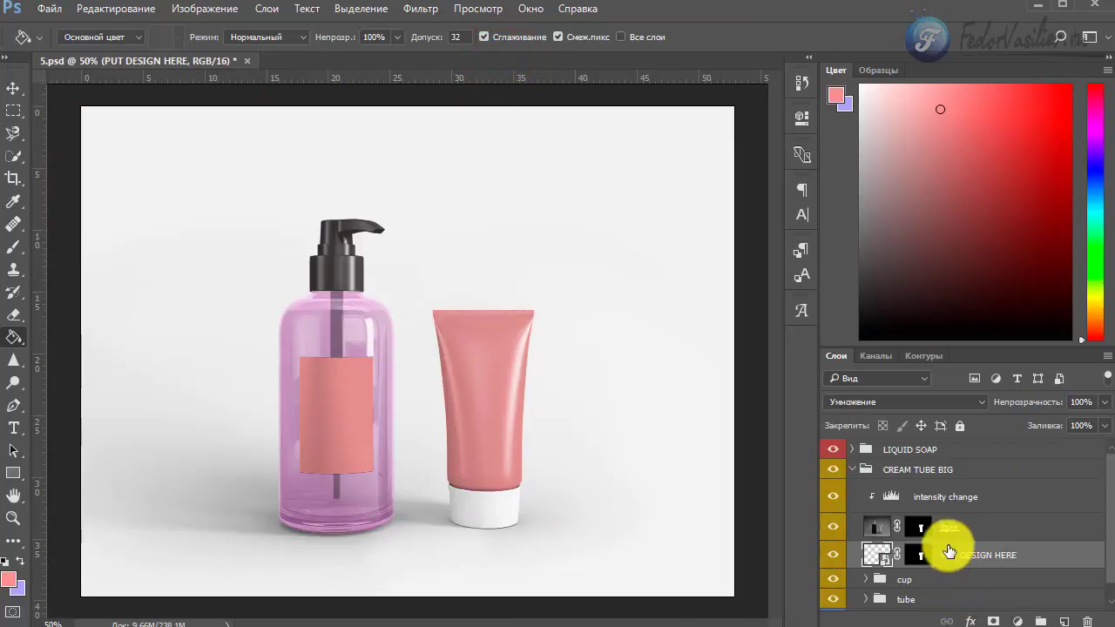
Expand the tube's cup group and apply a linear violet-orange Gradient Overlay at 90° to its cup layer.
scroll(880, 540, down, 1)
click(865, 559)
scroll(923, 545, down, 2)
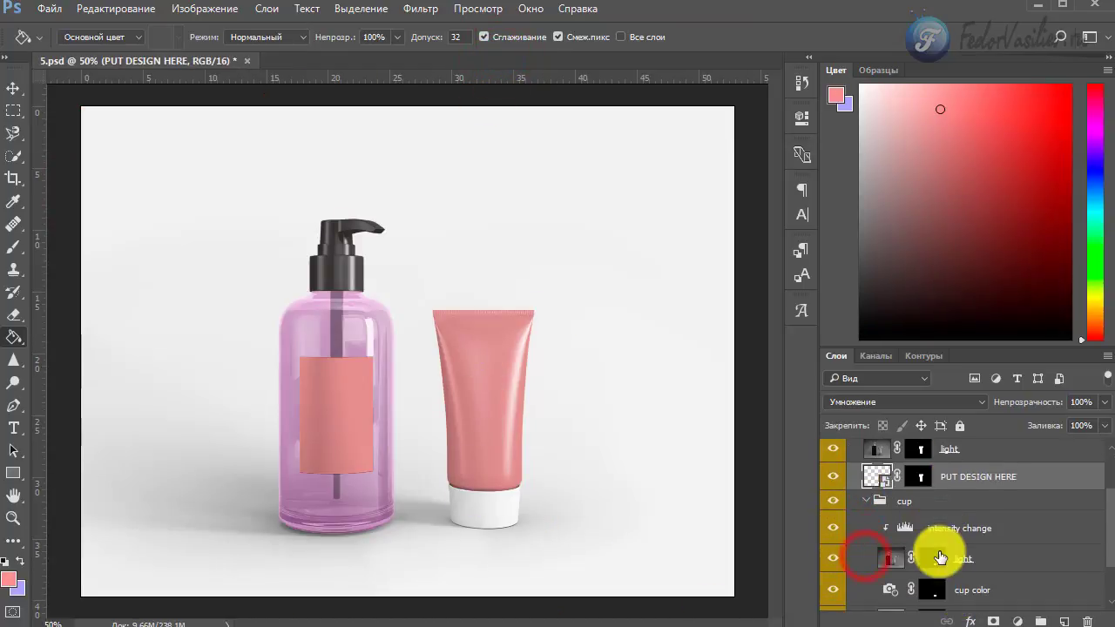
click(898, 504)
scroll(935, 520, down, 1)
scroll(934, 520, down, 1)
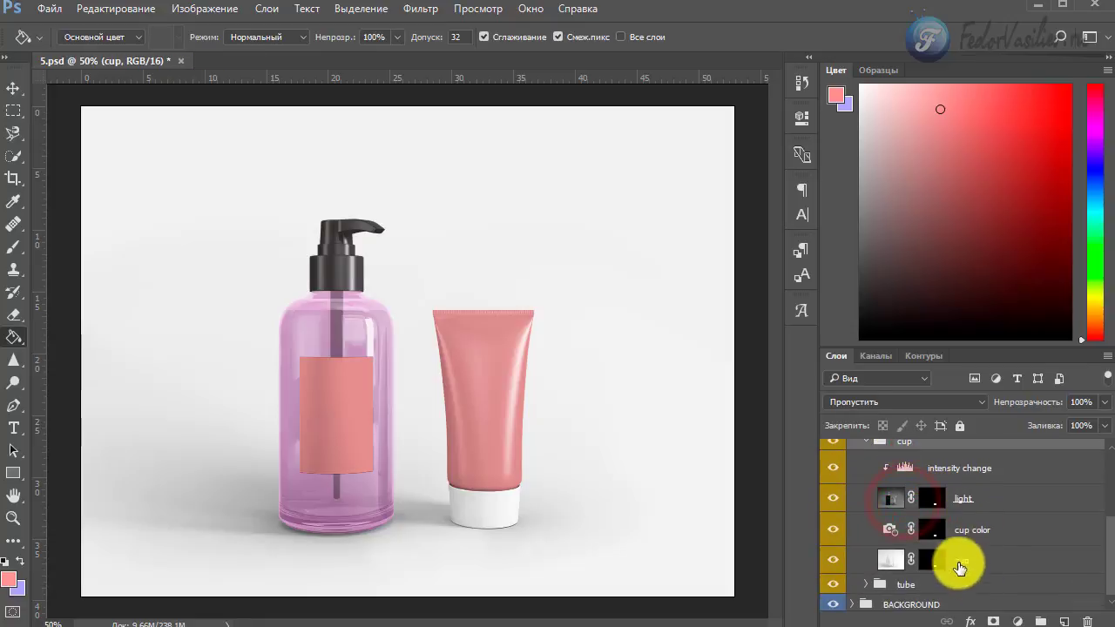
double_click(889, 562)
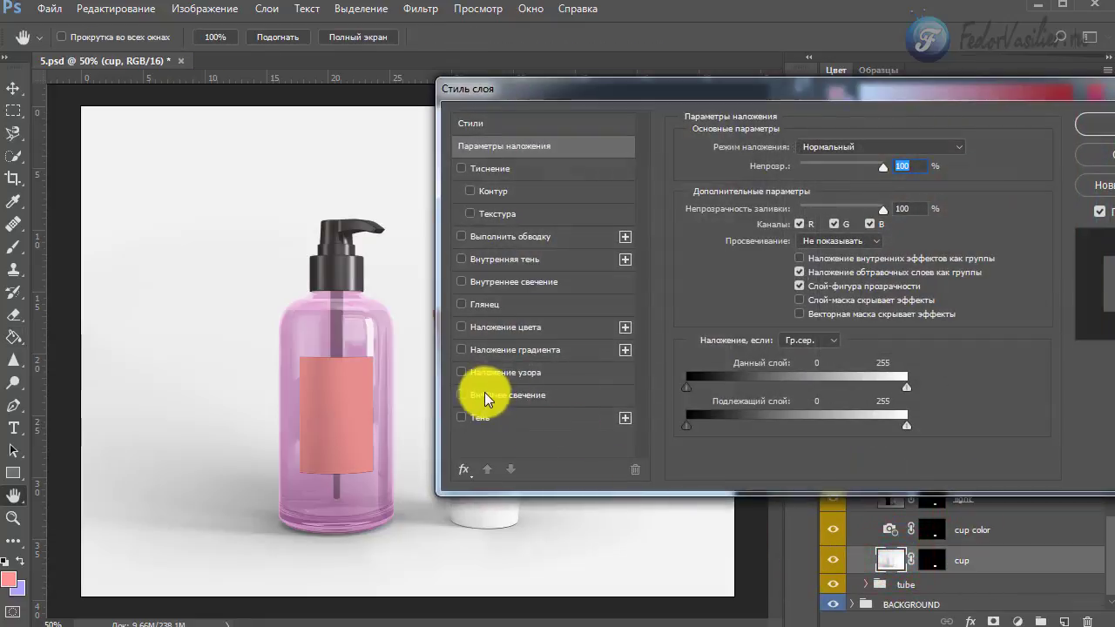
click(514, 350)
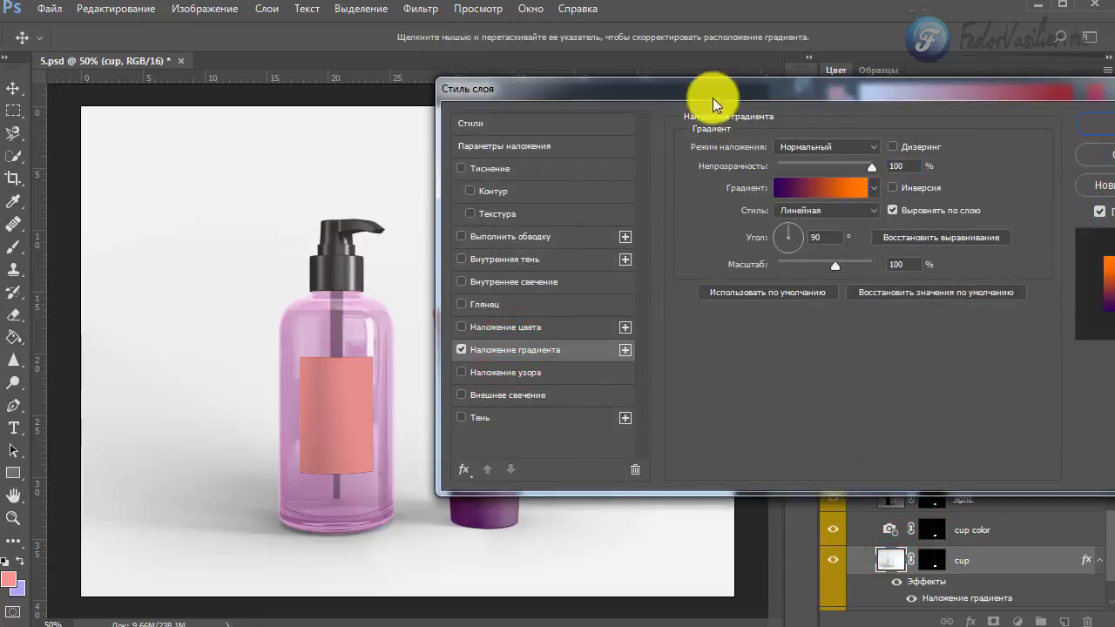
drag(707, 89, 897, 33)
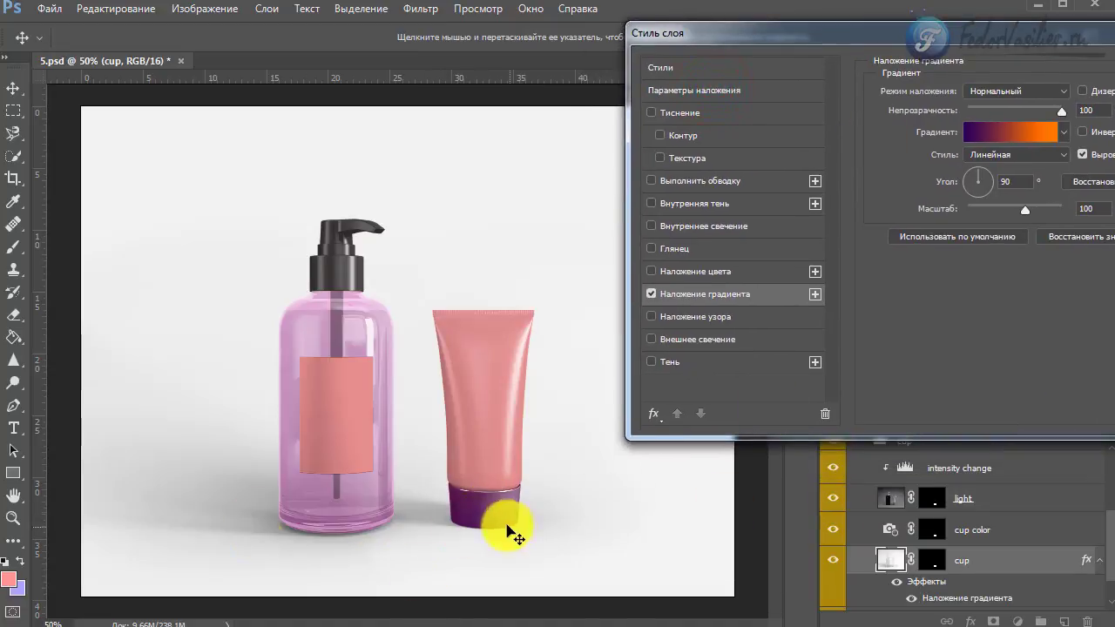
drag(817, 33, 161, 34)
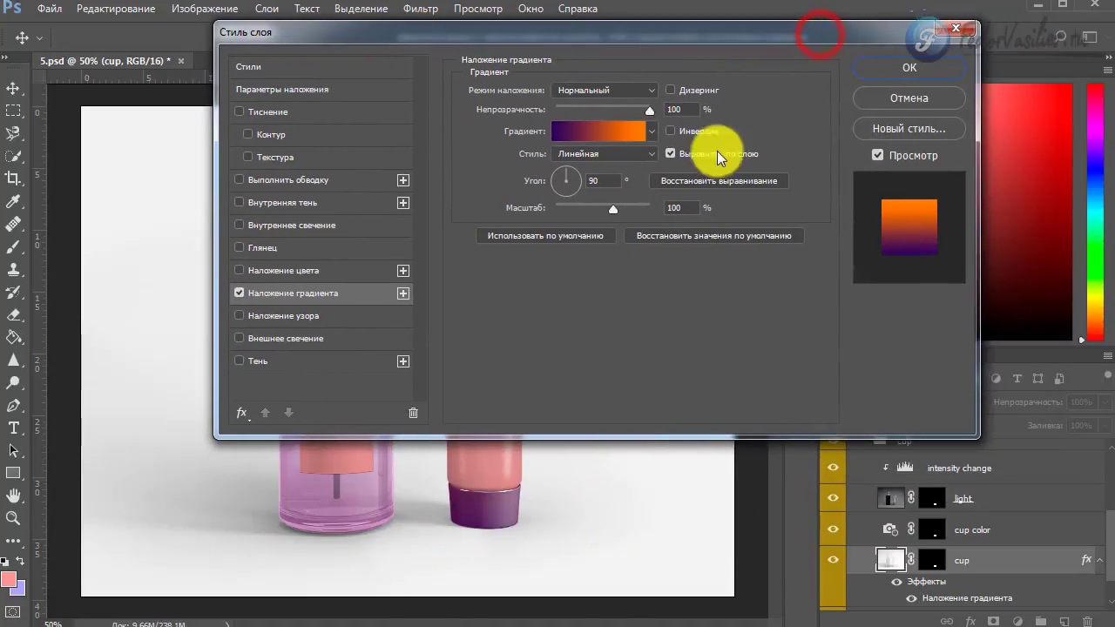
click(878, 68)
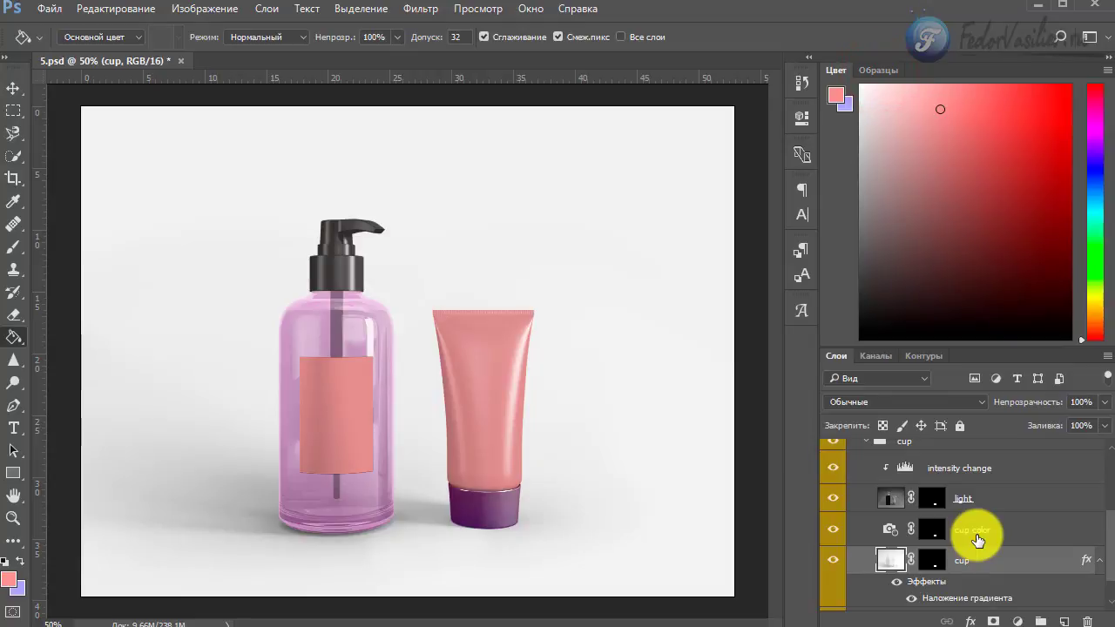
Try to save the mockup as the JPEG file 5.jpg at quality 12.
scroll(977, 541, down, 2)
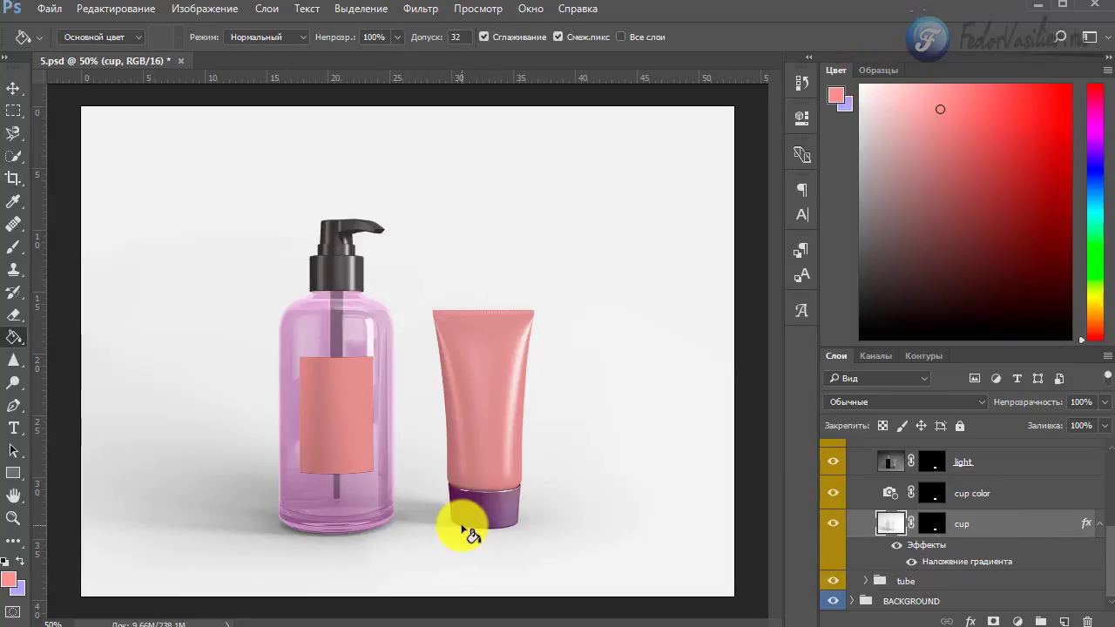
click(11, 88)
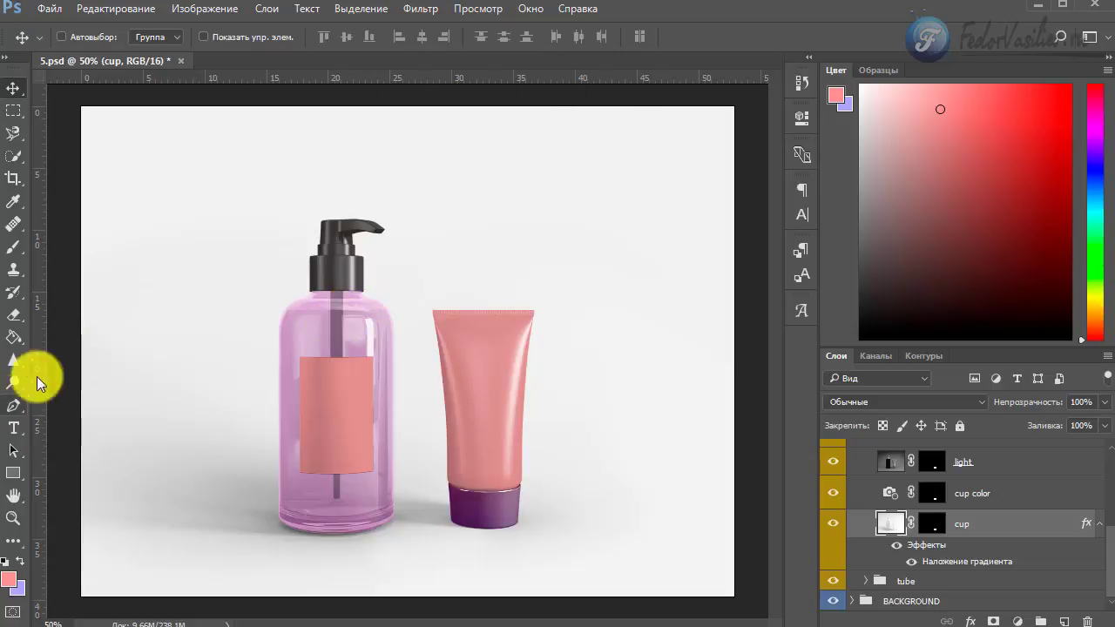
click(47, 11)
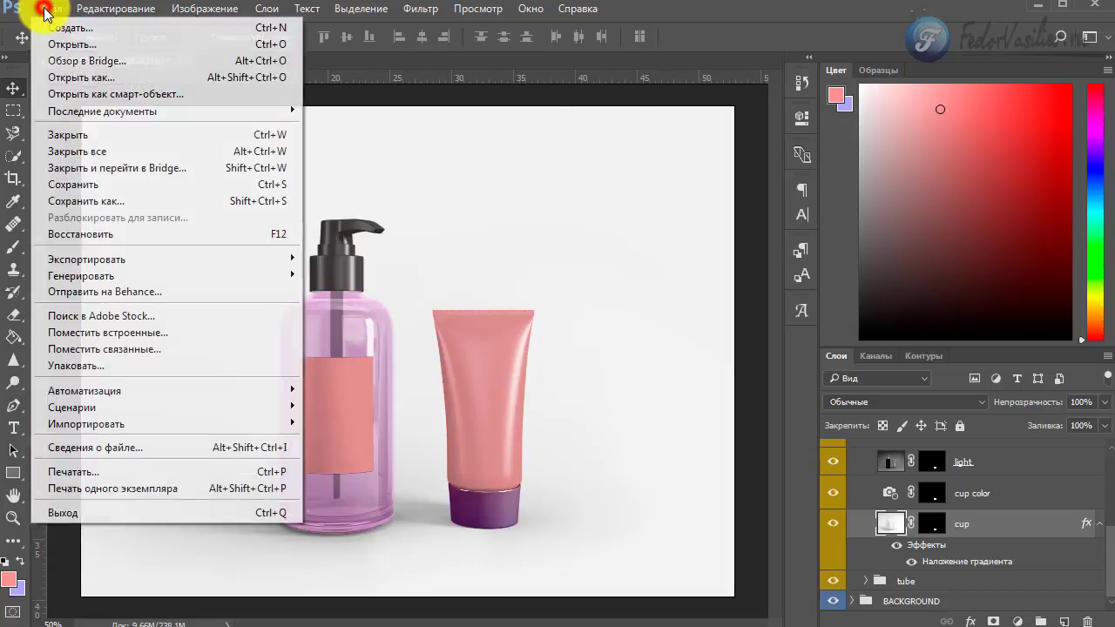
click(105, 207)
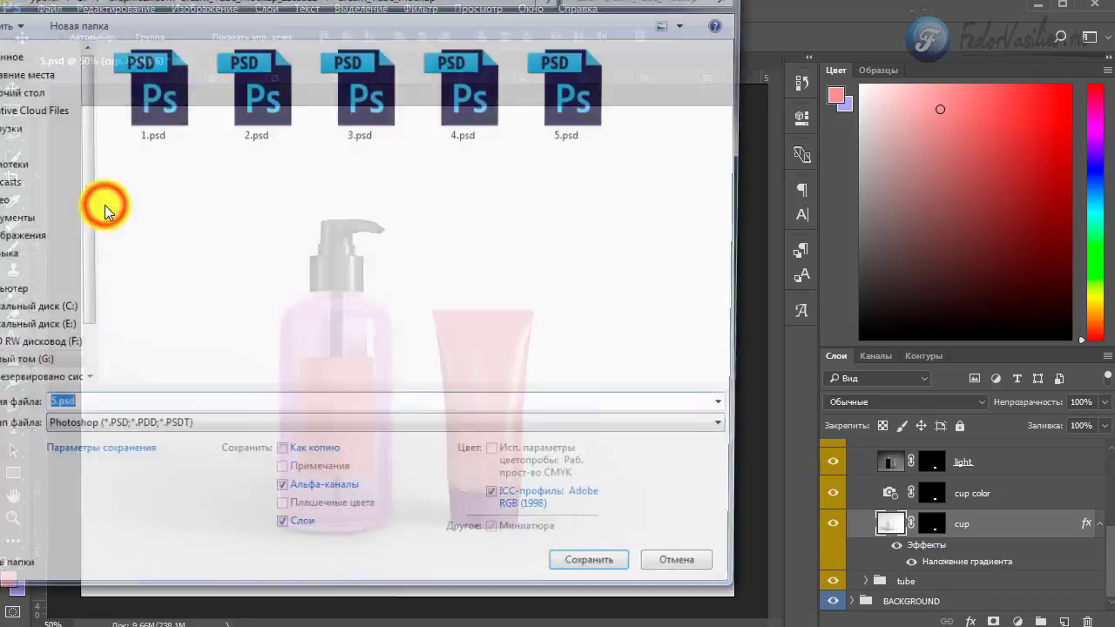
click(118, 429)
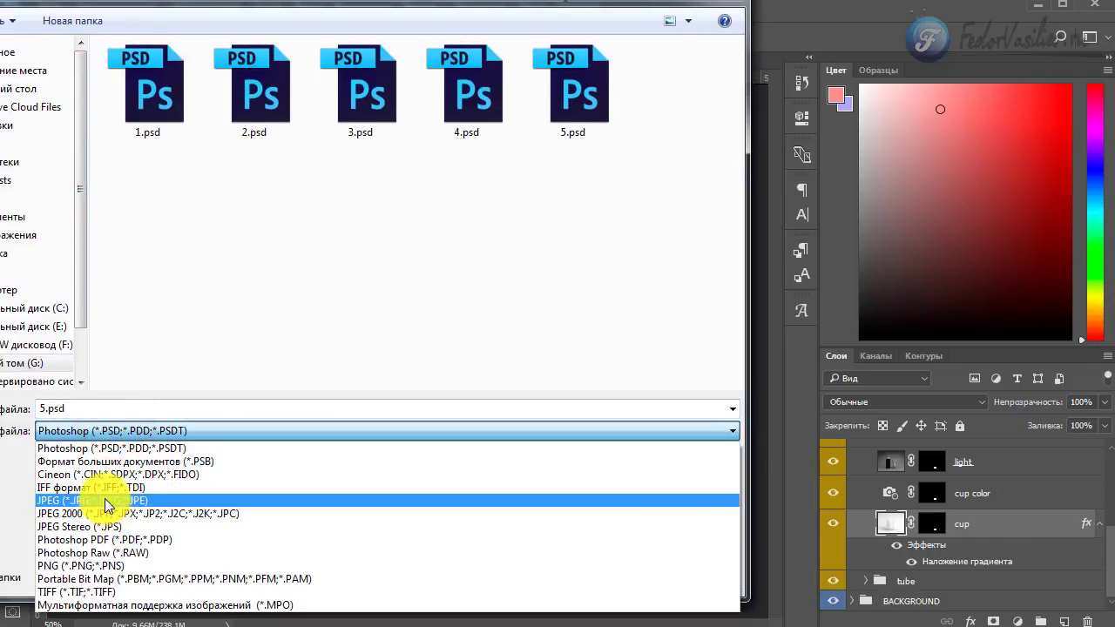
click(106, 503)
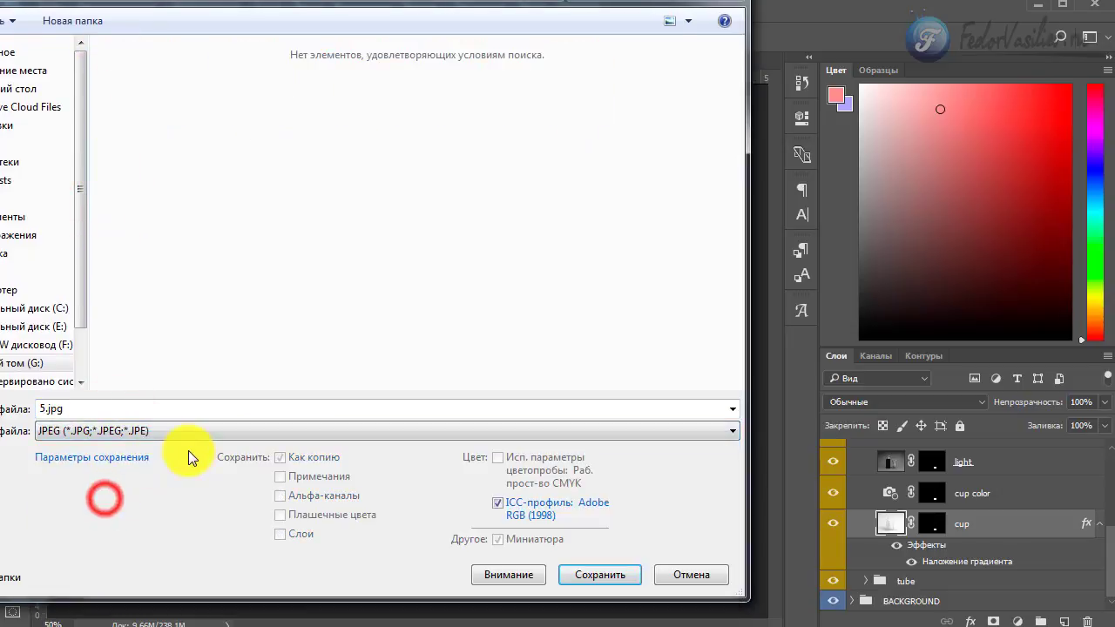
click(599, 574)
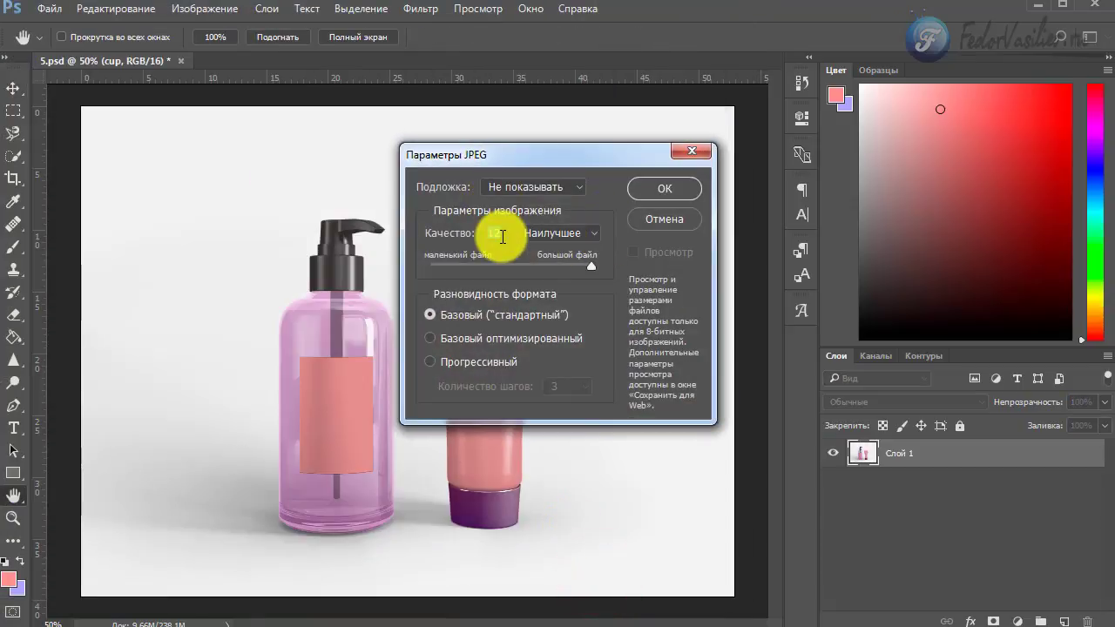
drag(502, 237, 468, 242)
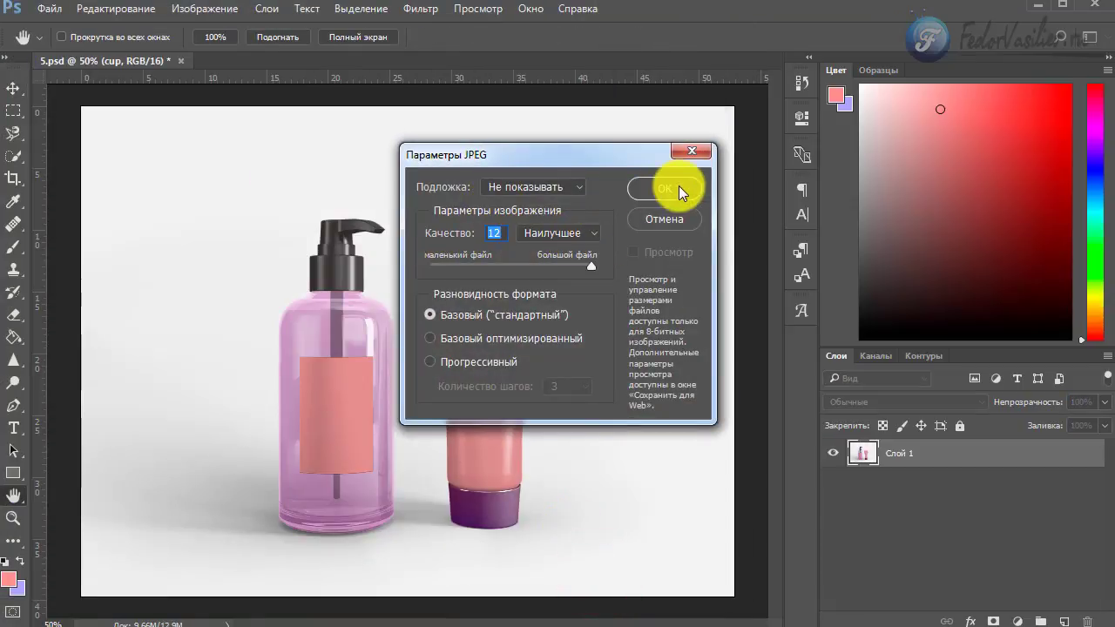
click(653, 221)
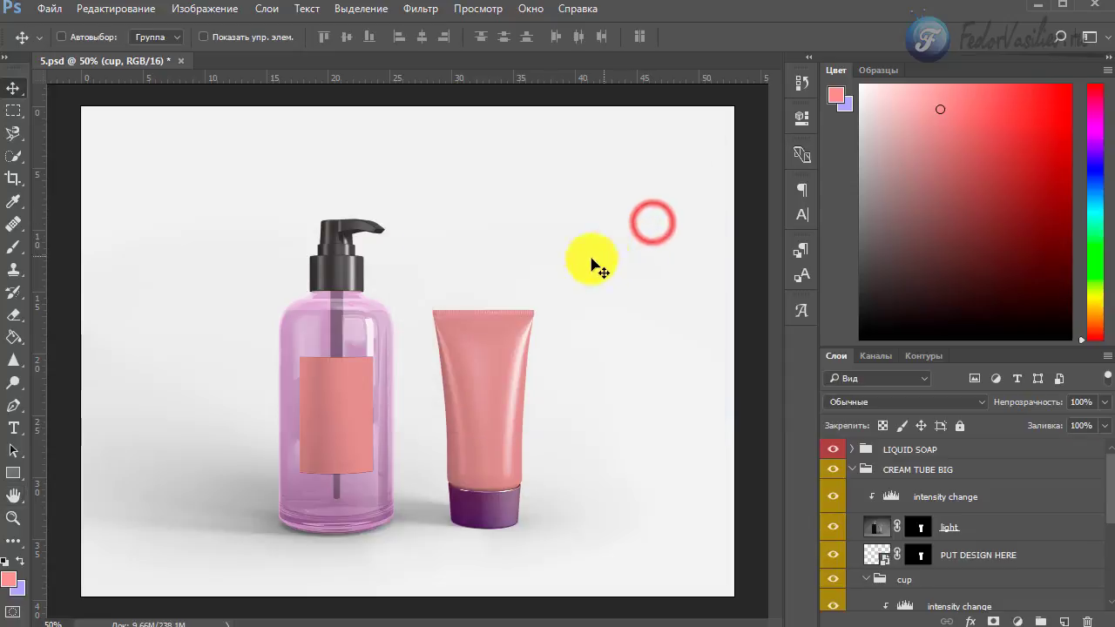
Hide the BACKGROUND group to leave the bottle and tube on transparency.
scroll(908, 552, down, 3)
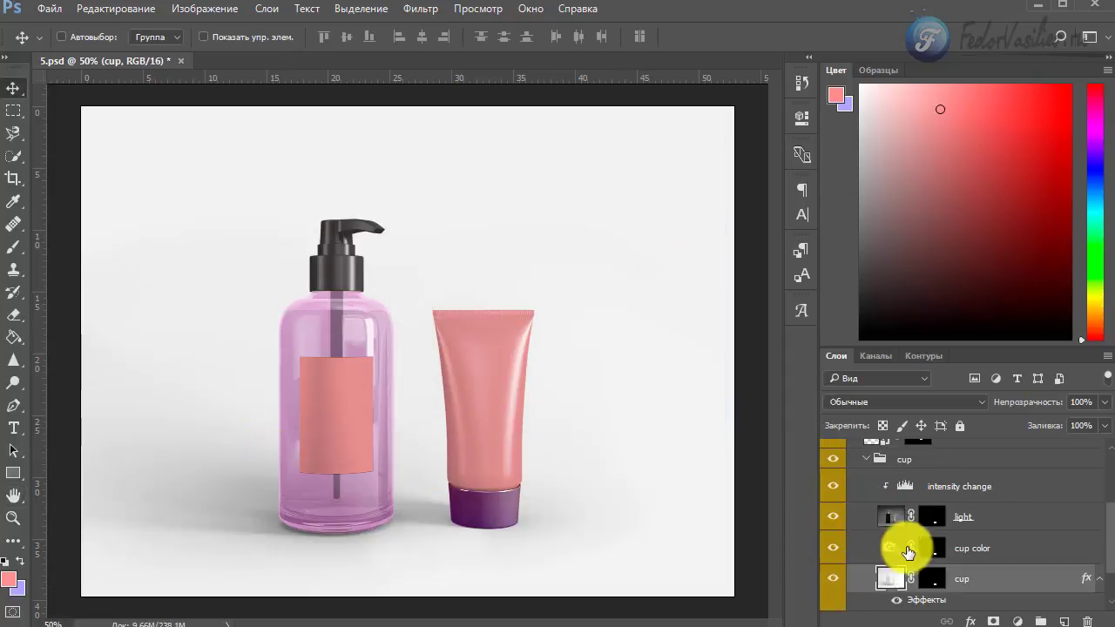
scroll(907, 558, down, 2)
click(830, 601)
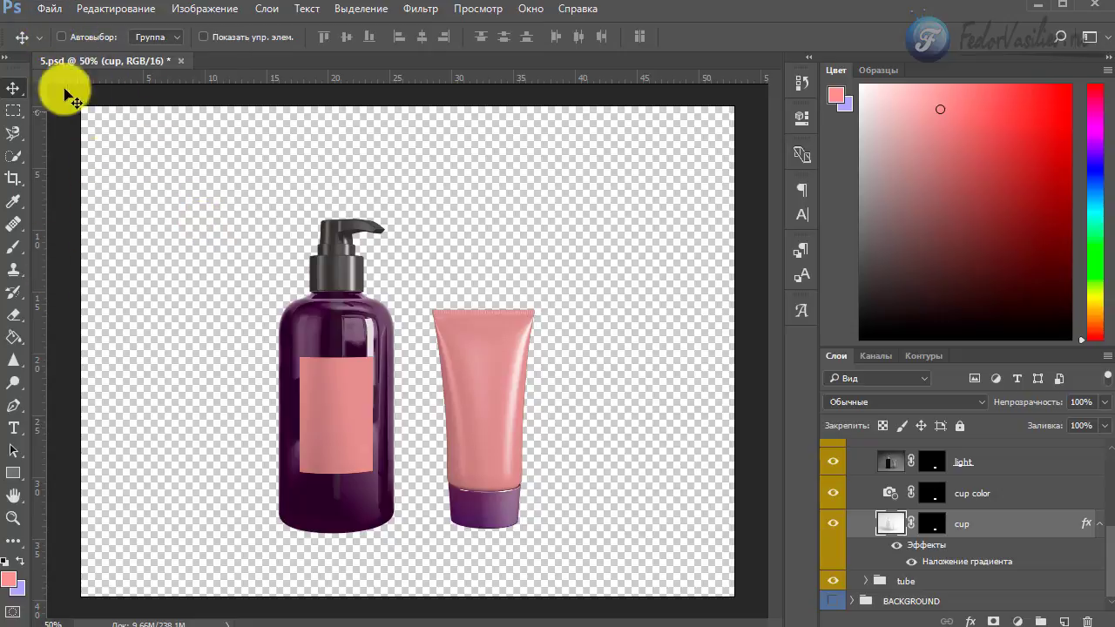
Start a Save for Web export of the mockup and set the image size to 600 × 450 px with linked proportions.
click(39, 13)
mouse_move(162, 258)
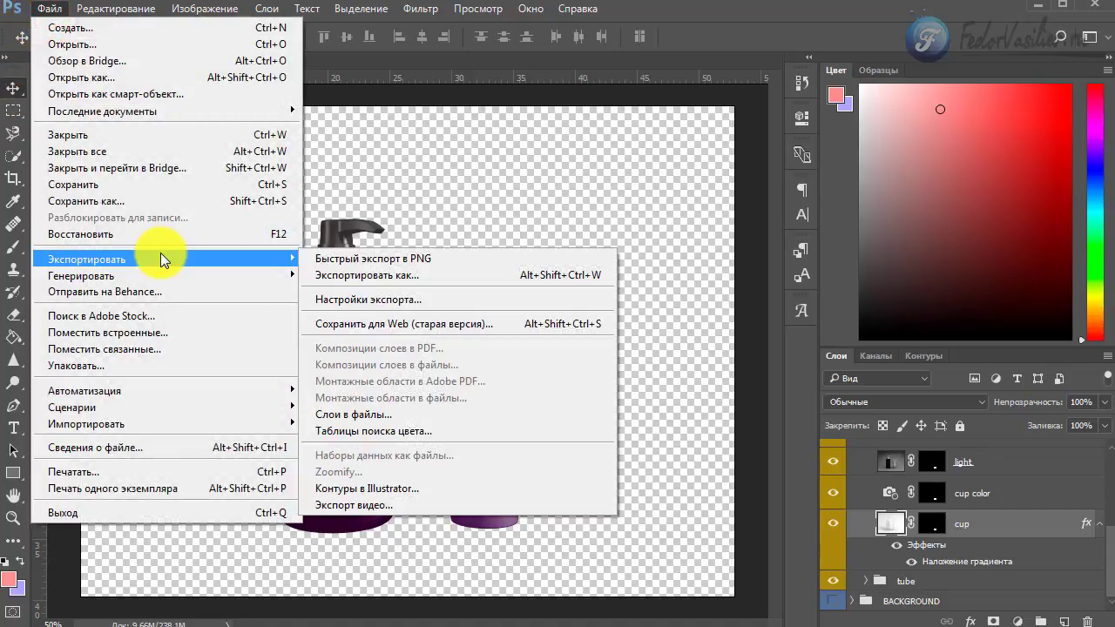
click(486, 324)
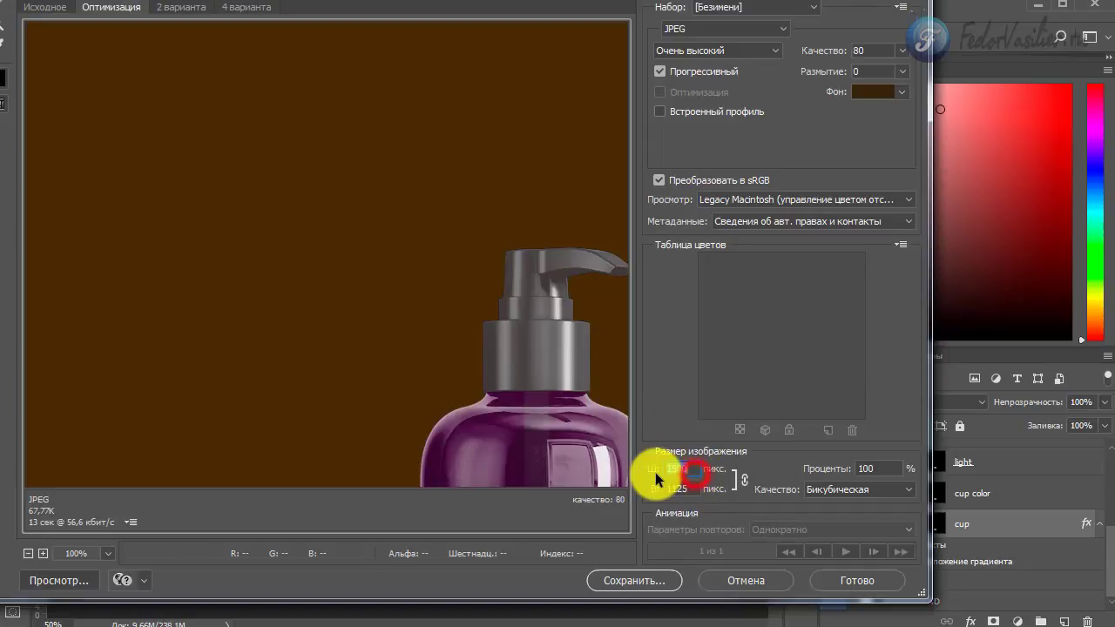
click(681, 468)
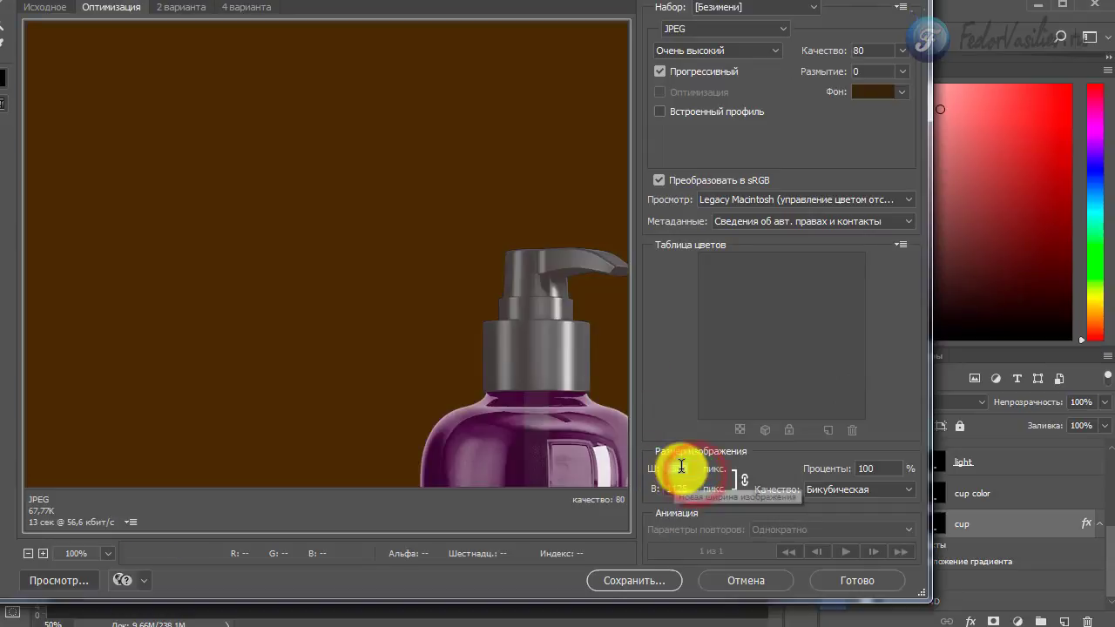
double_click(680, 469)
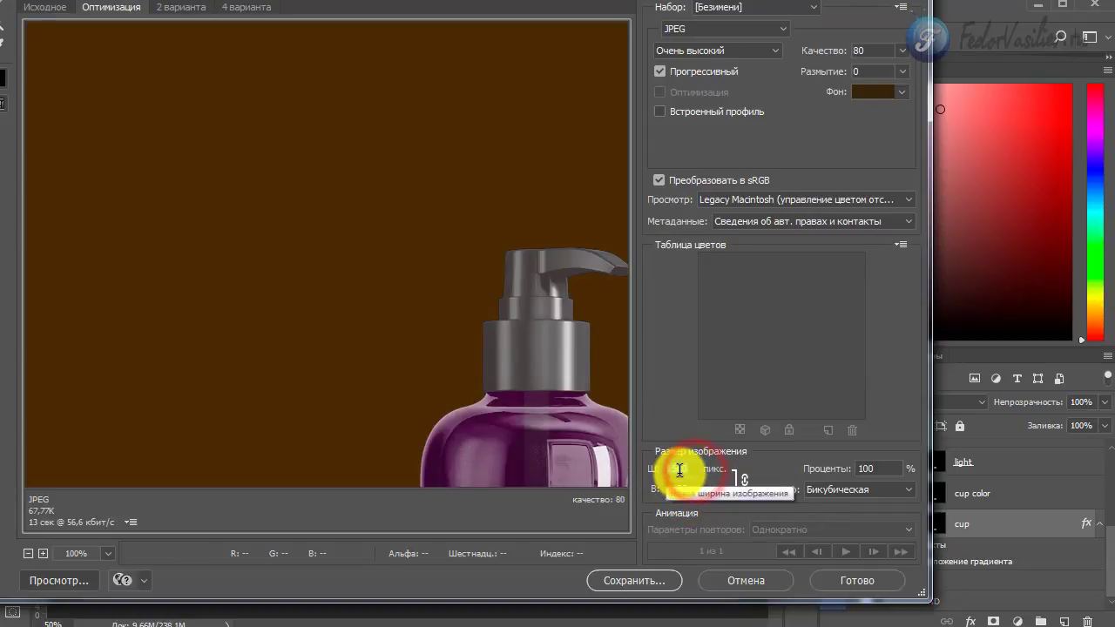
click(693, 472)
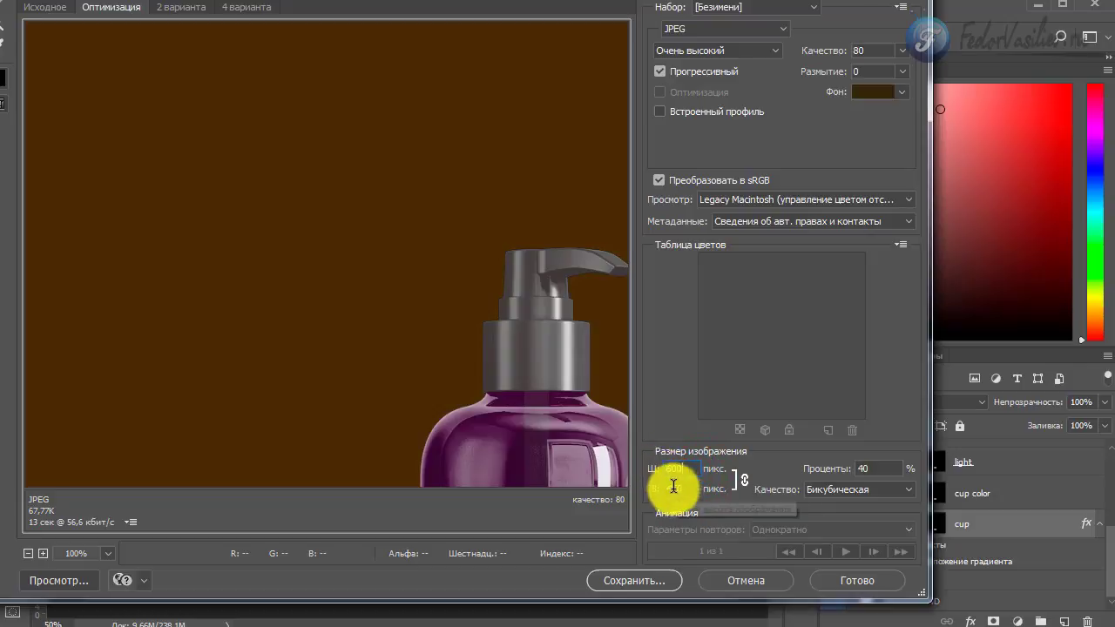
click(677, 489)
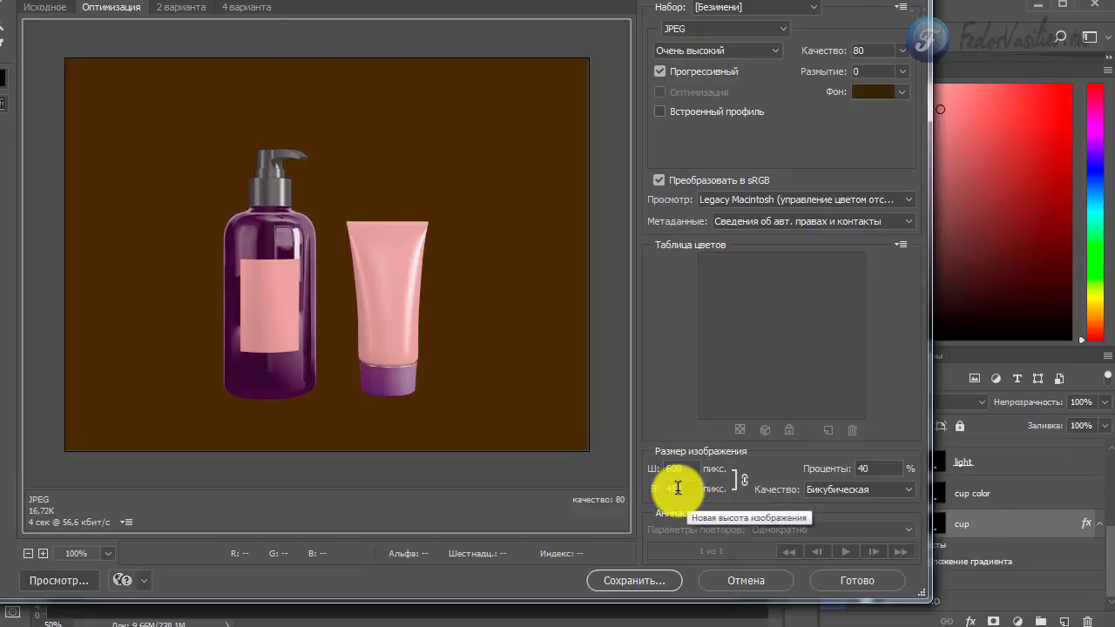
click(746, 486)
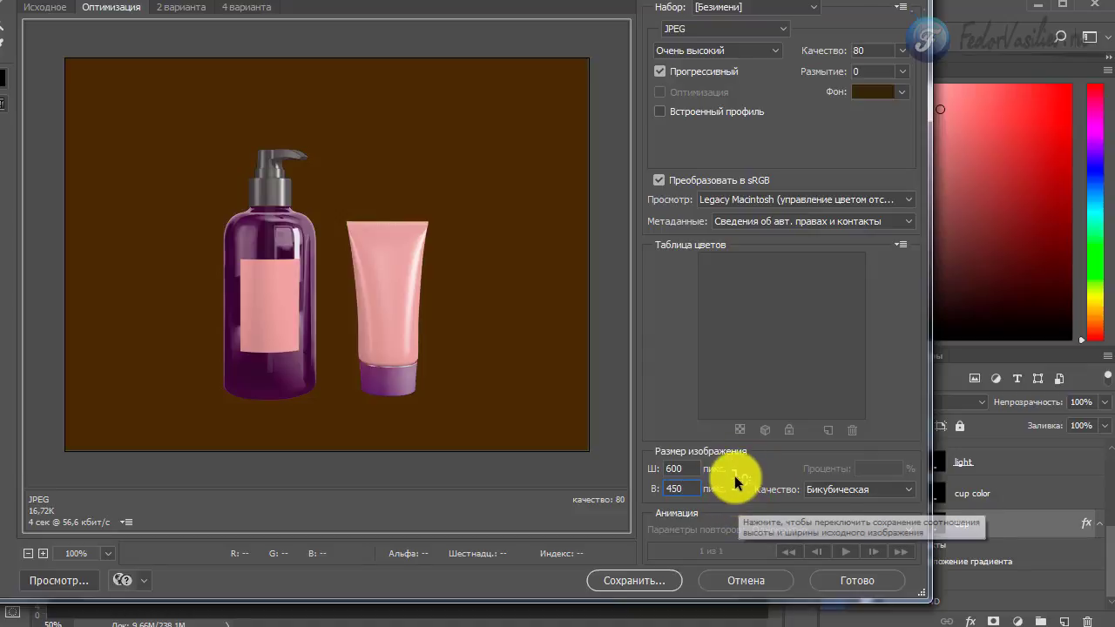
click(745, 484)
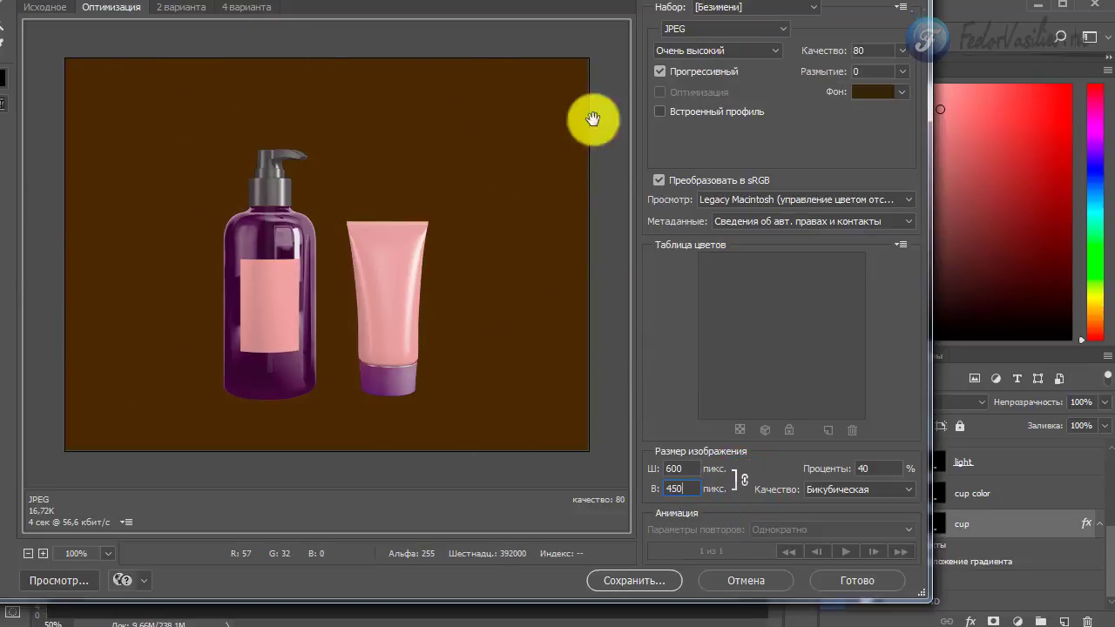
Examine the file formats and JPEG quality presets available for the web export, and cancel the export.
click(774, 30)
click(775, 32)
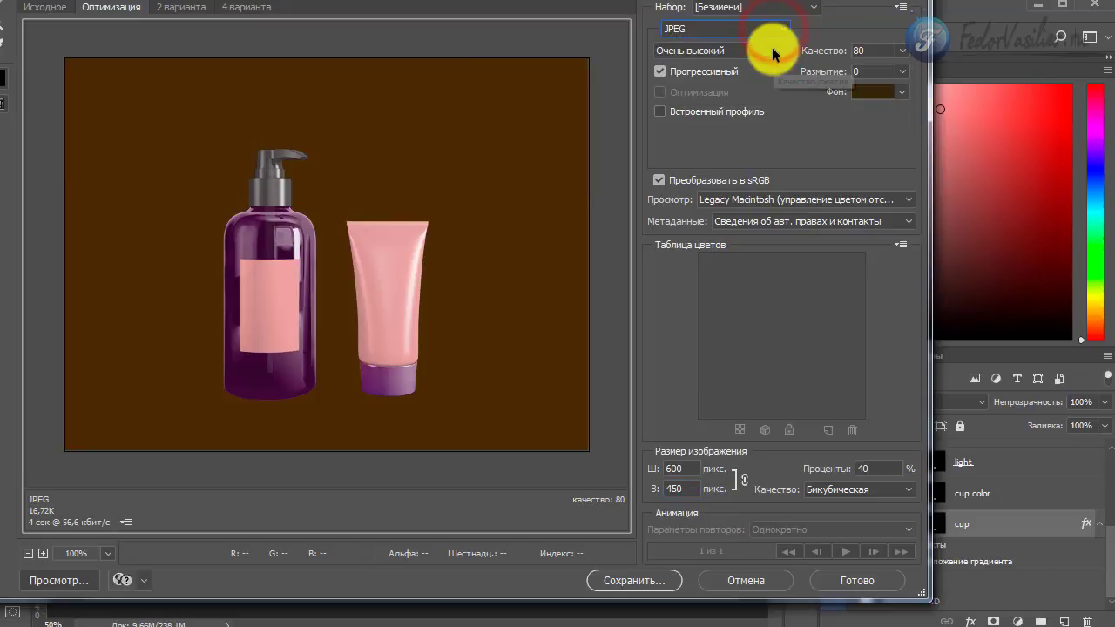
click(773, 51)
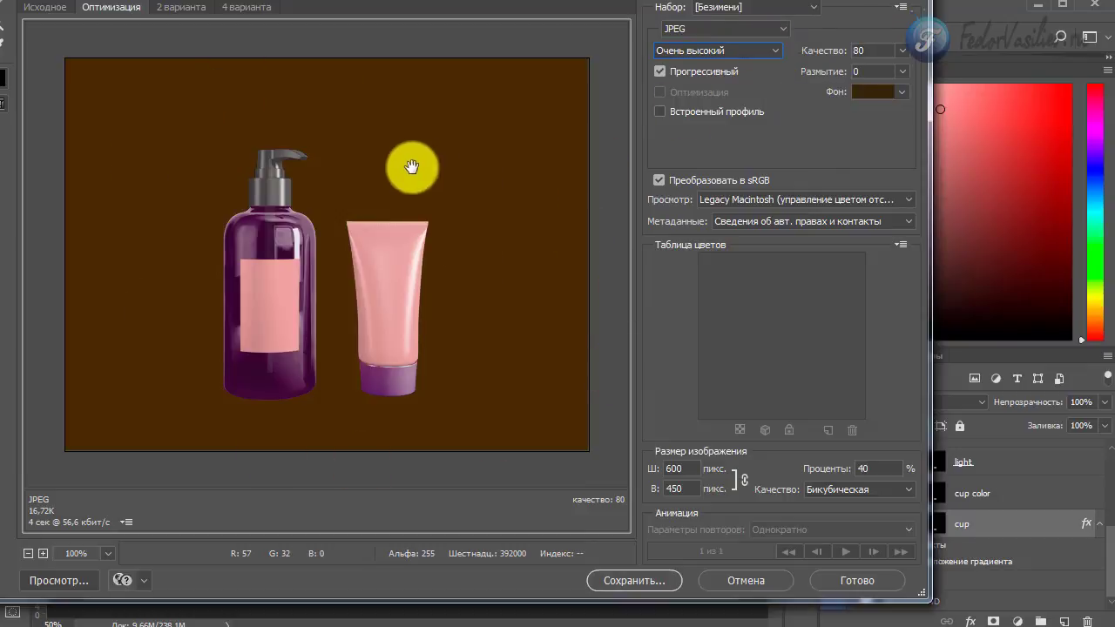
click(764, 51)
click(769, 26)
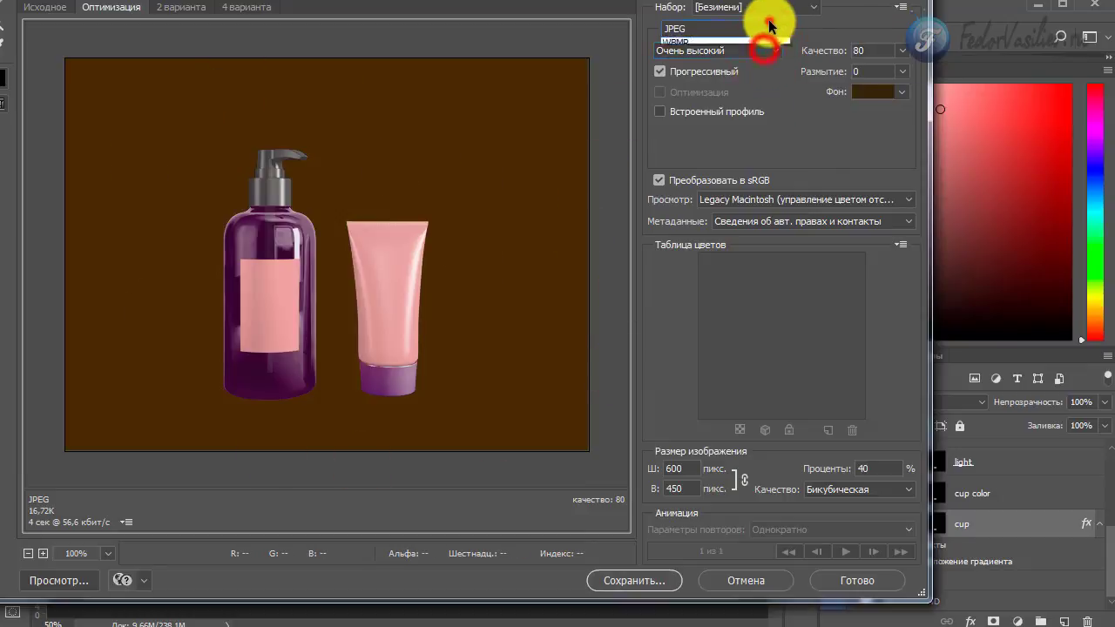
click(770, 26)
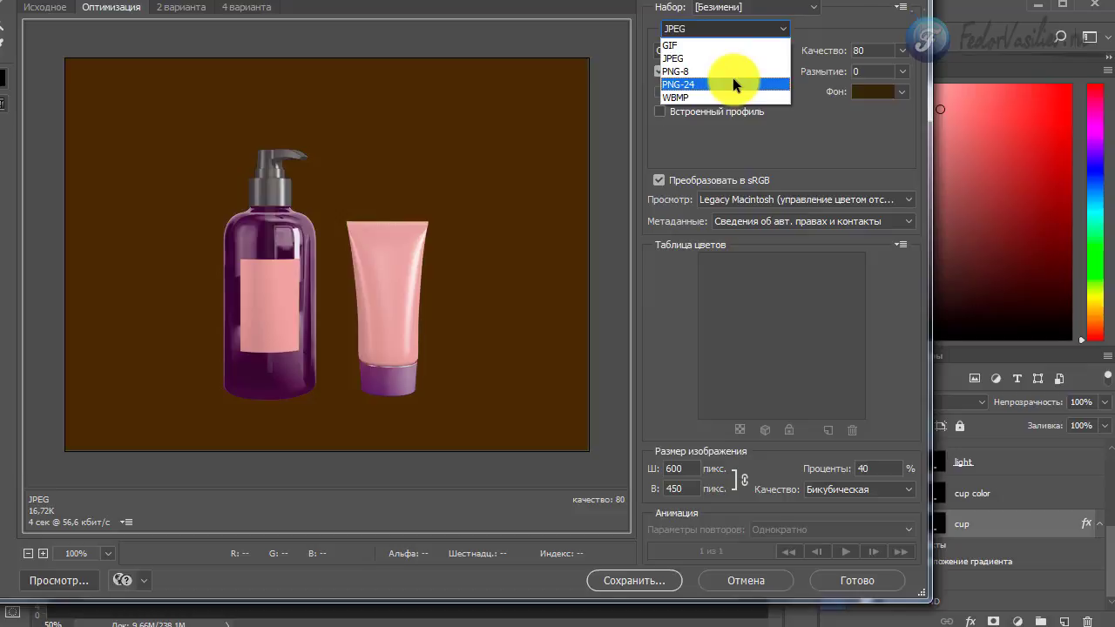
click(826, 154)
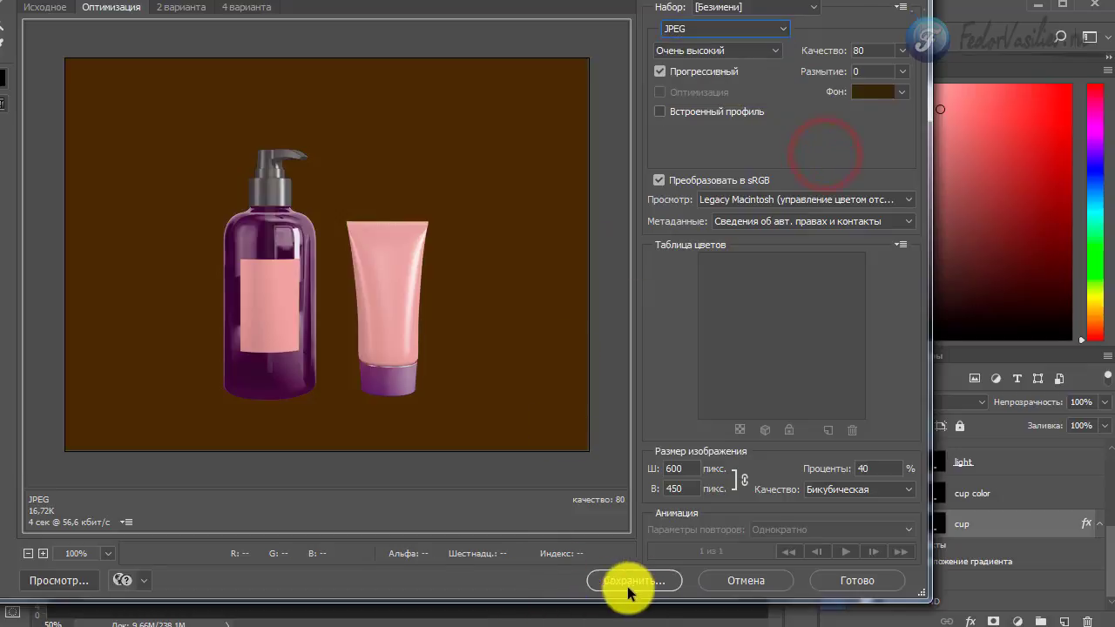
click(736, 580)
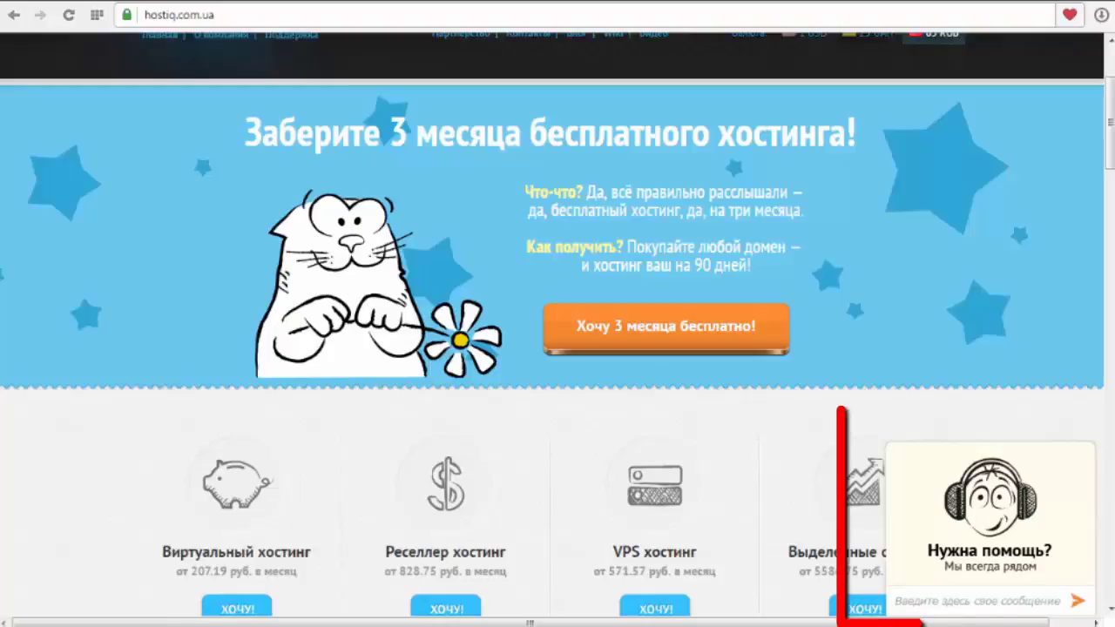
View the support chat form on the hostiq.com.ua page in the browser and collapse it again.
click(982, 553)
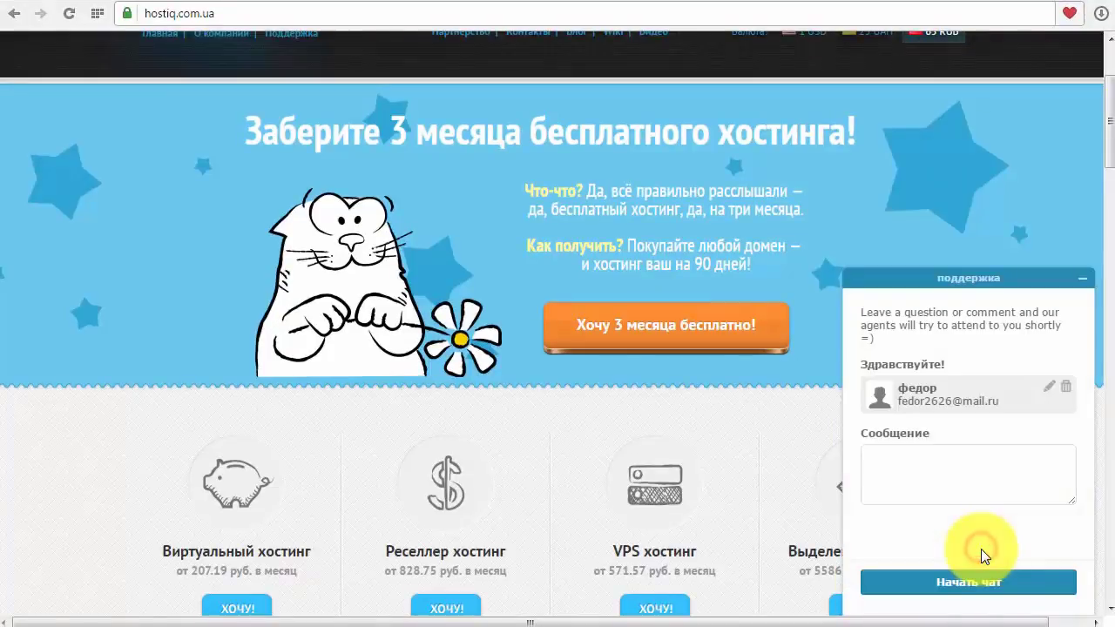
click(1052, 298)
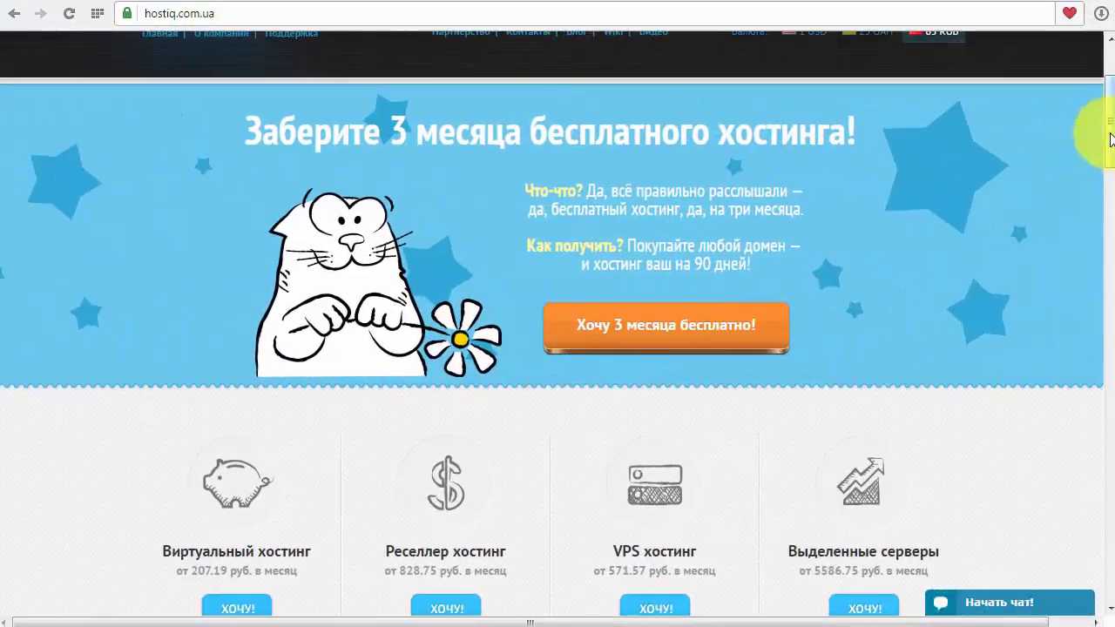
mouse_move(1110, 140)
mouse_down()
mouse_move(1109, 175)
mouse_move(1113, 135)
mouse_up()
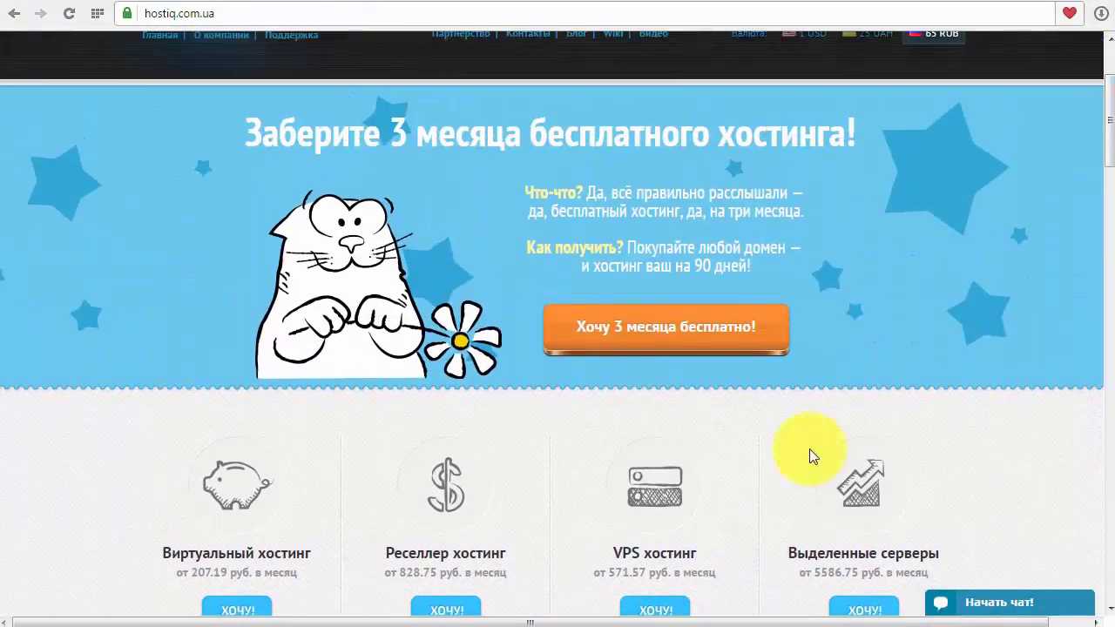